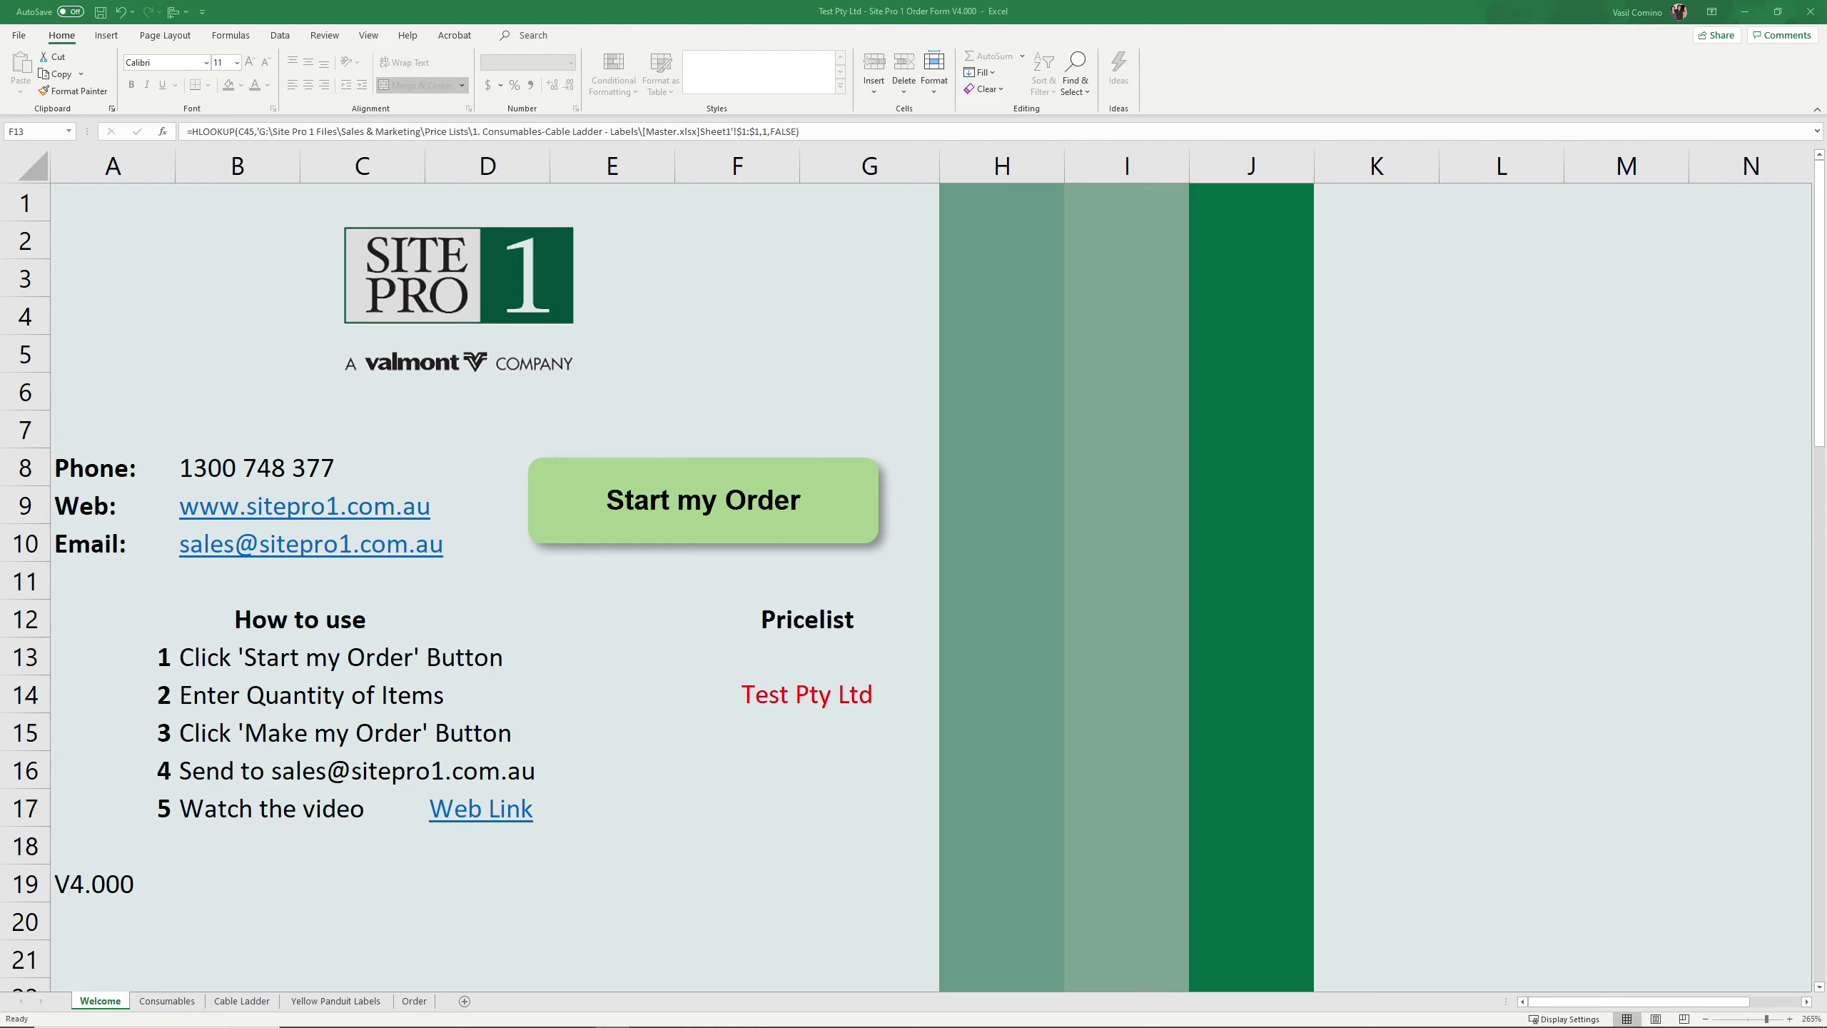
# Search the price list for 'earth cable' to reach Earth Cable Flex 6mm2 Green Yellow V90 20M.
pyautogui.click(633, 497)
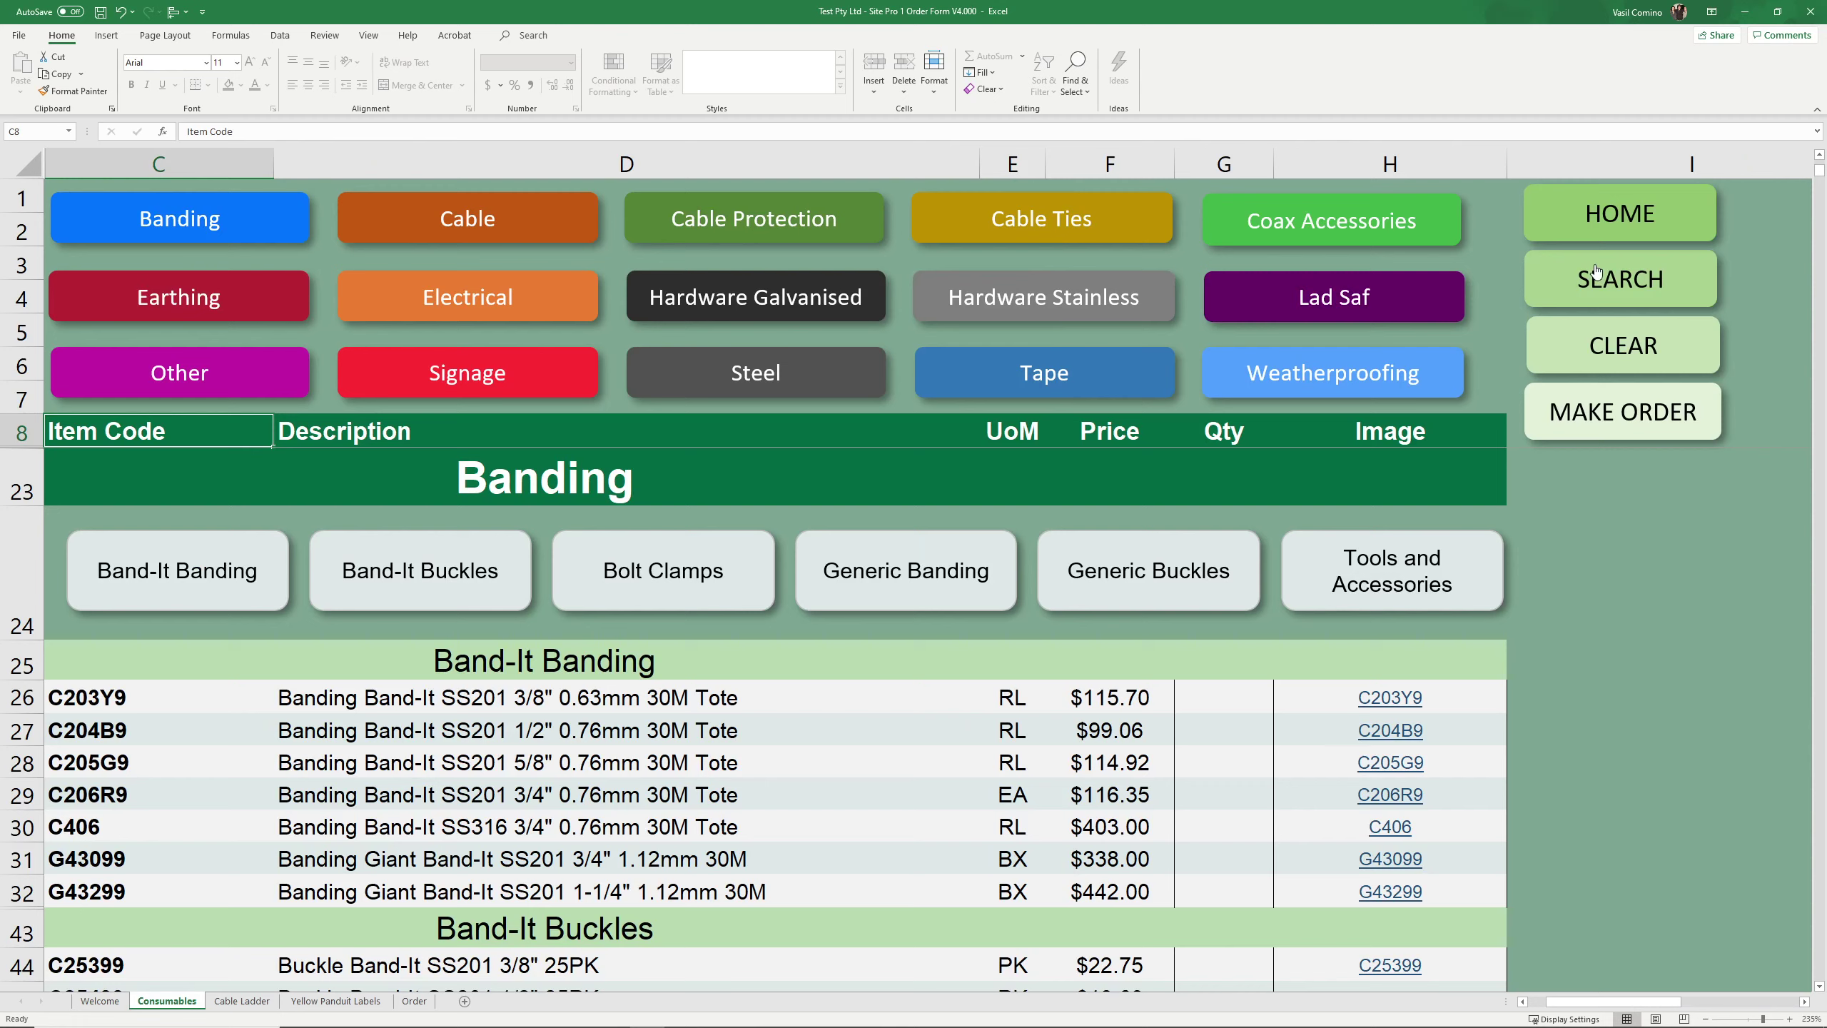
pyautogui.click(1597, 281)
pyautogui.write('earth cable')
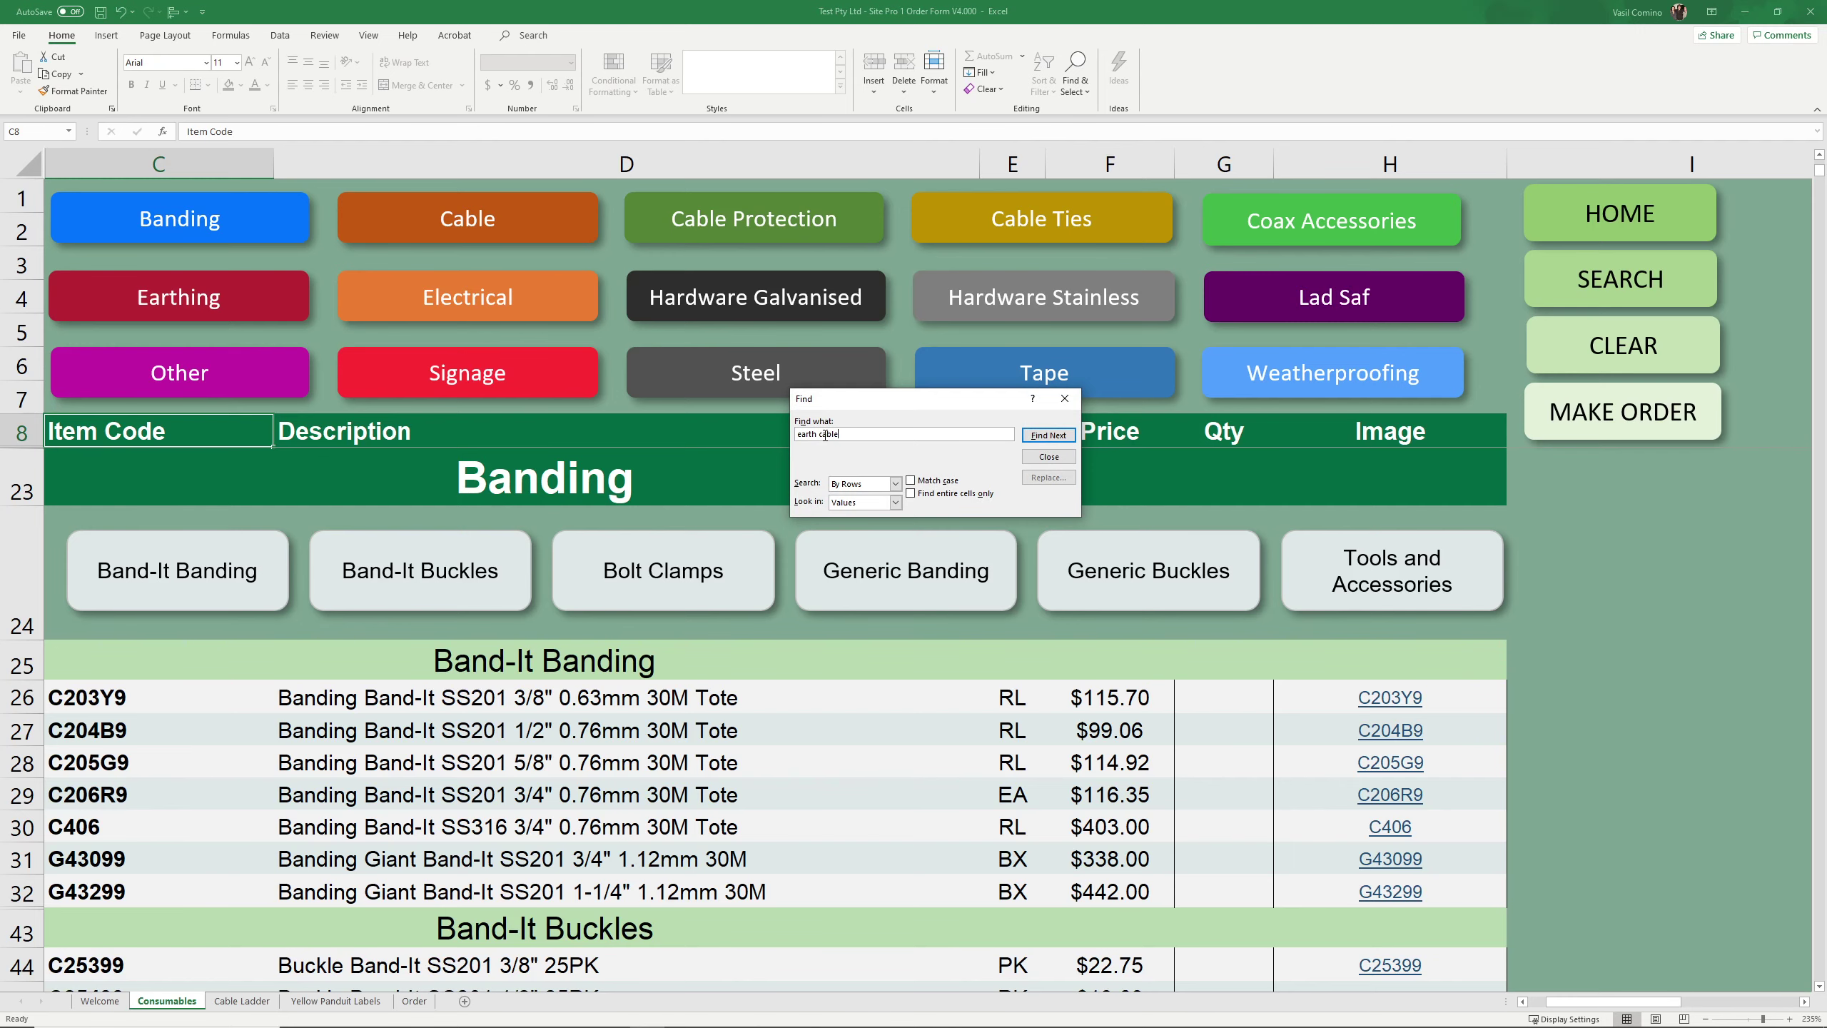
pyautogui.press('Return')
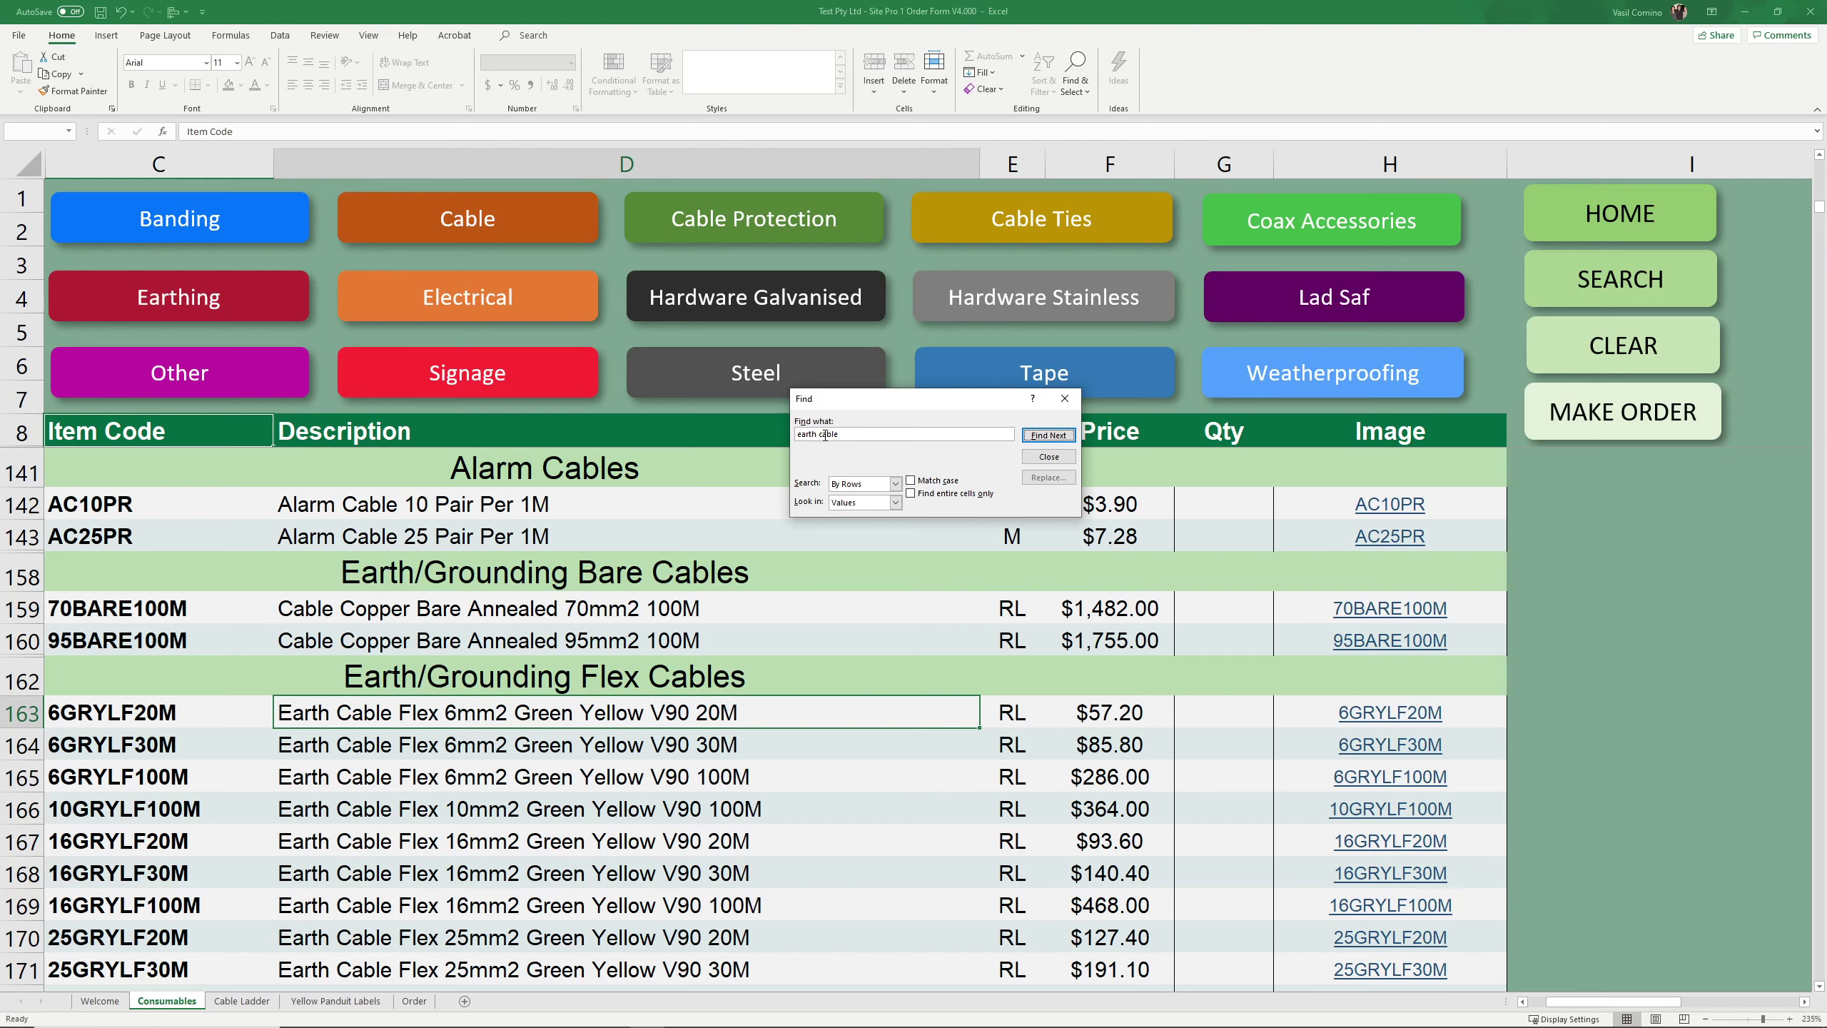
# Jump to Cable > Network/Ethernet Cables and highlight the Panduit network item rows.
pyautogui.click(1065, 398)
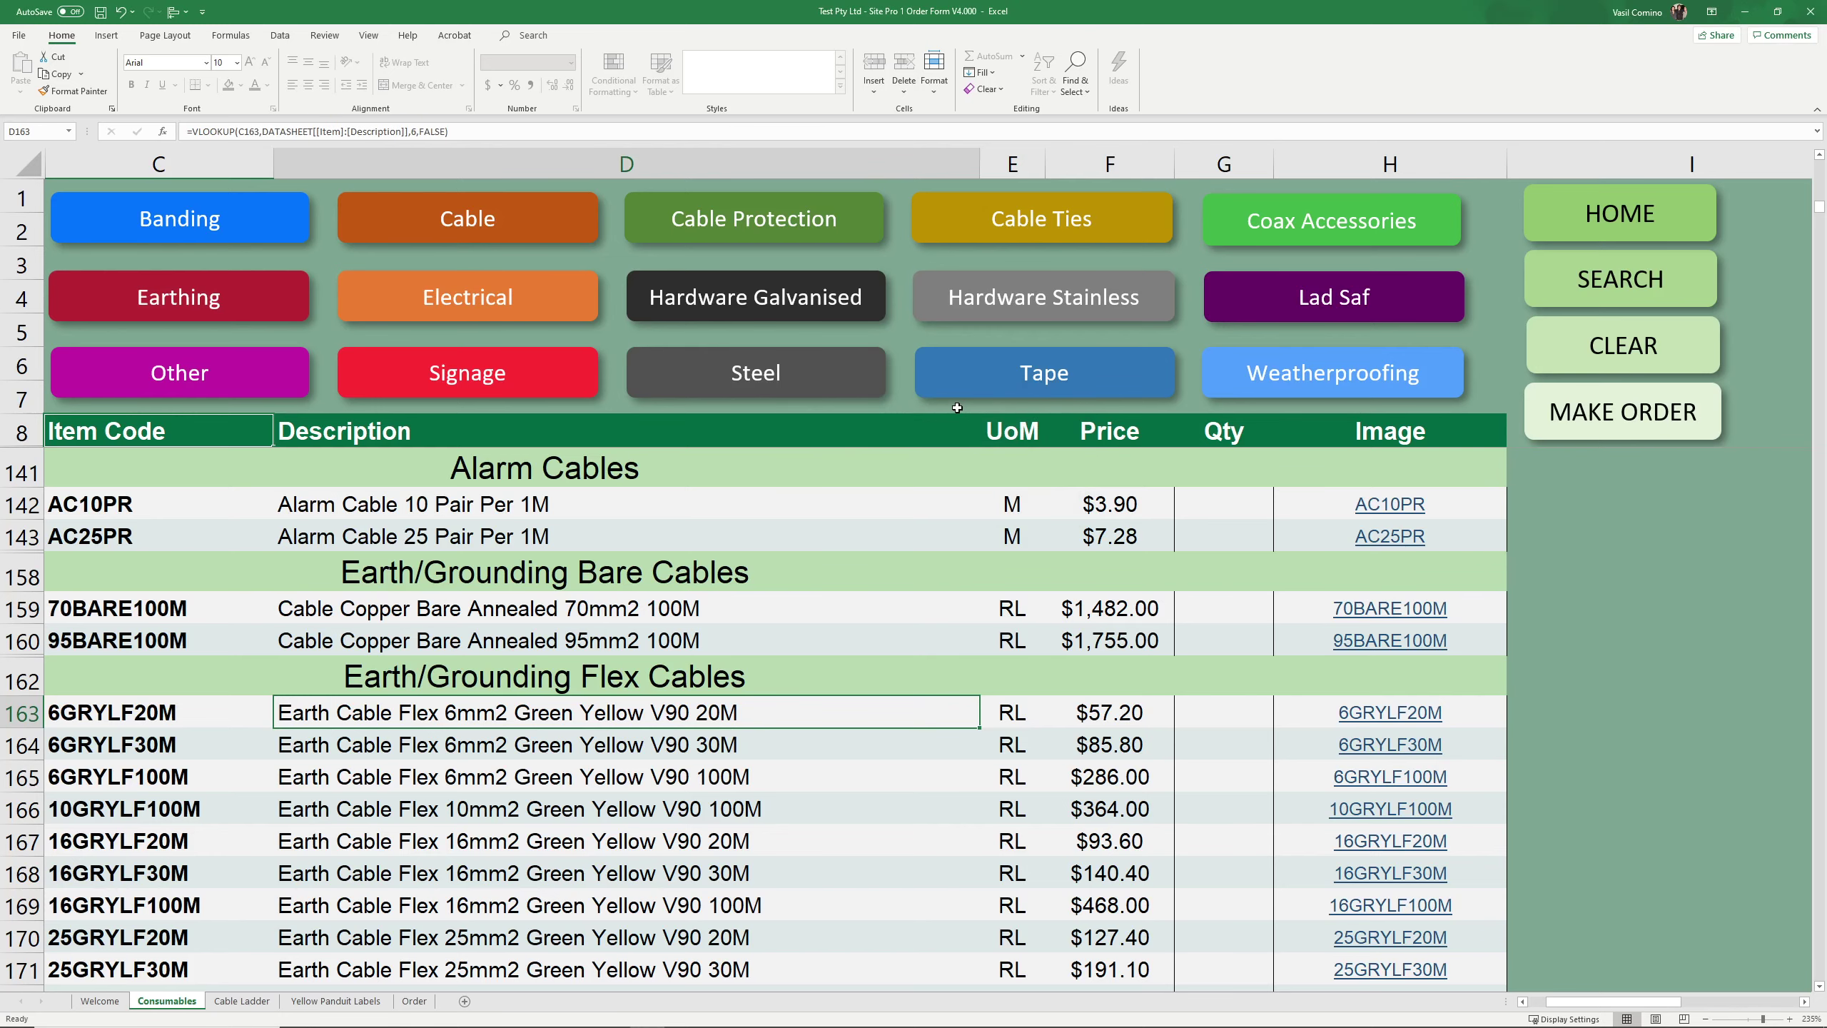
pyautogui.click(468, 219)
pyautogui.click(1096, 580)
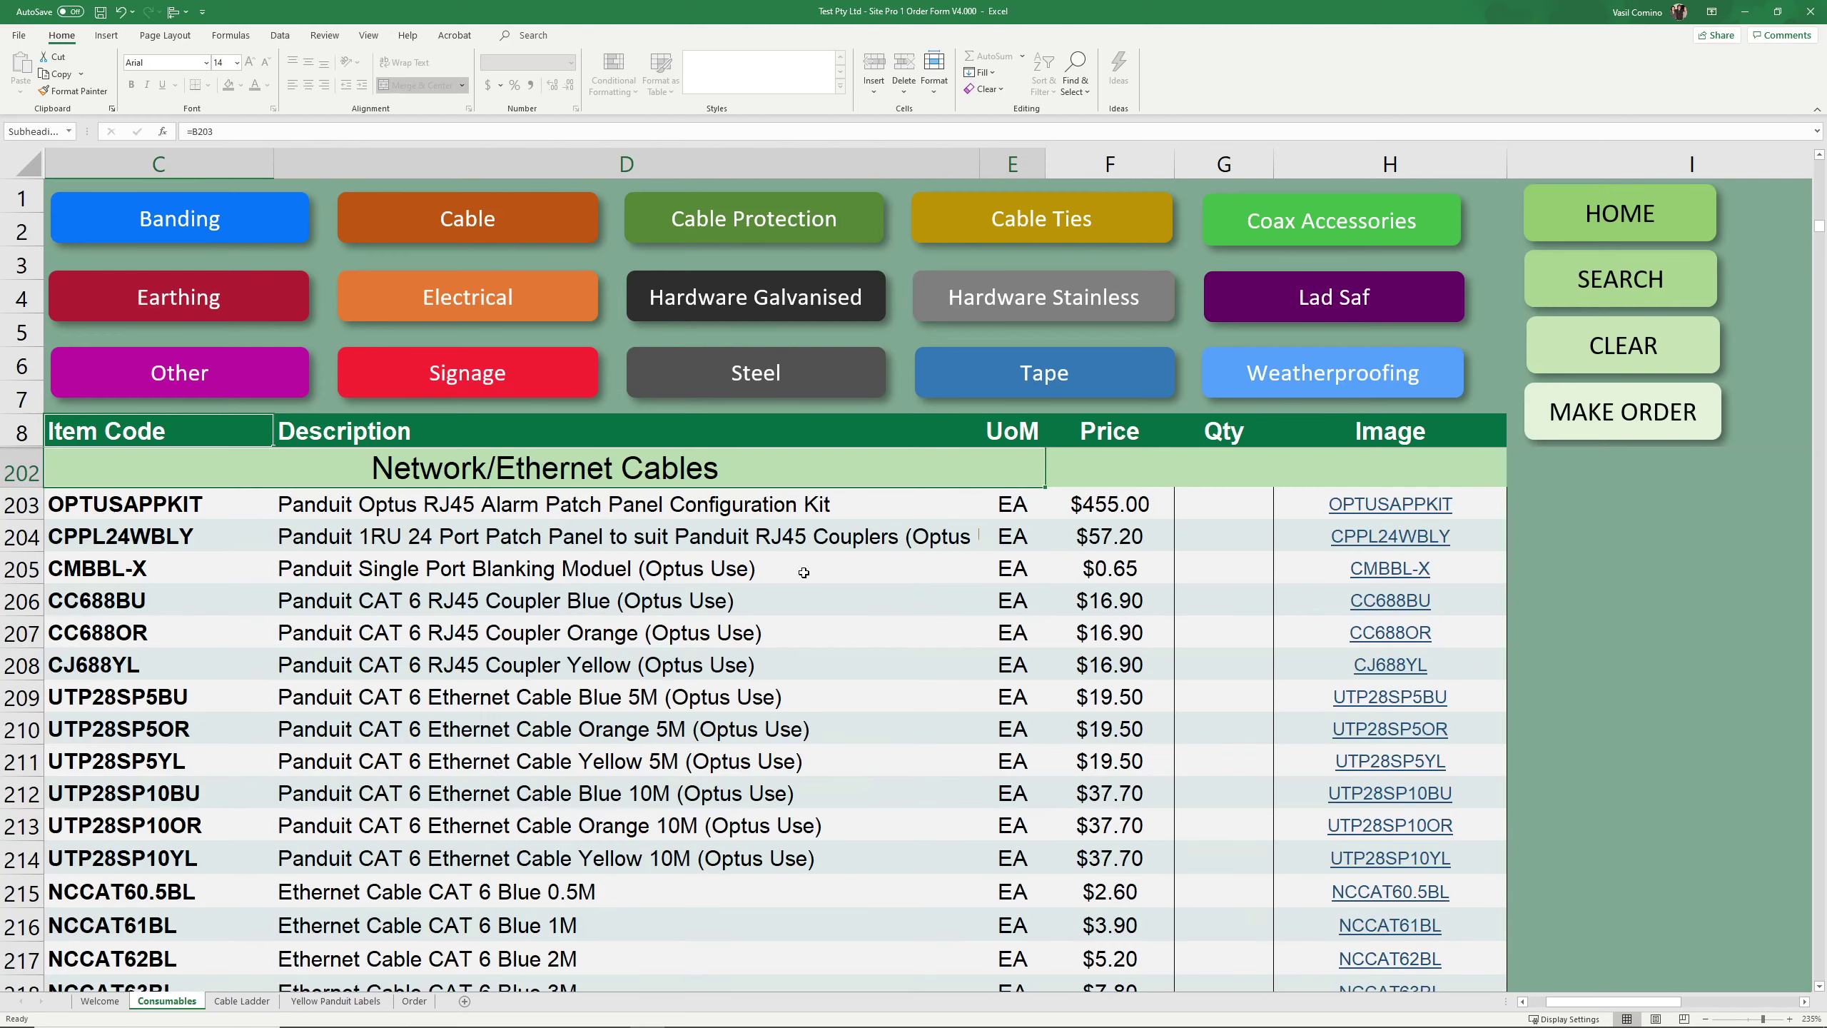
pyautogui.moveTo(188, 501)
pyautogui.mouseDown()
pyautogui.moveTo(896, 715)
pyautogui.moveTo(1194, 864)
pyautogui.moveTo(1124, 865)
pyautogui.mouseUp()
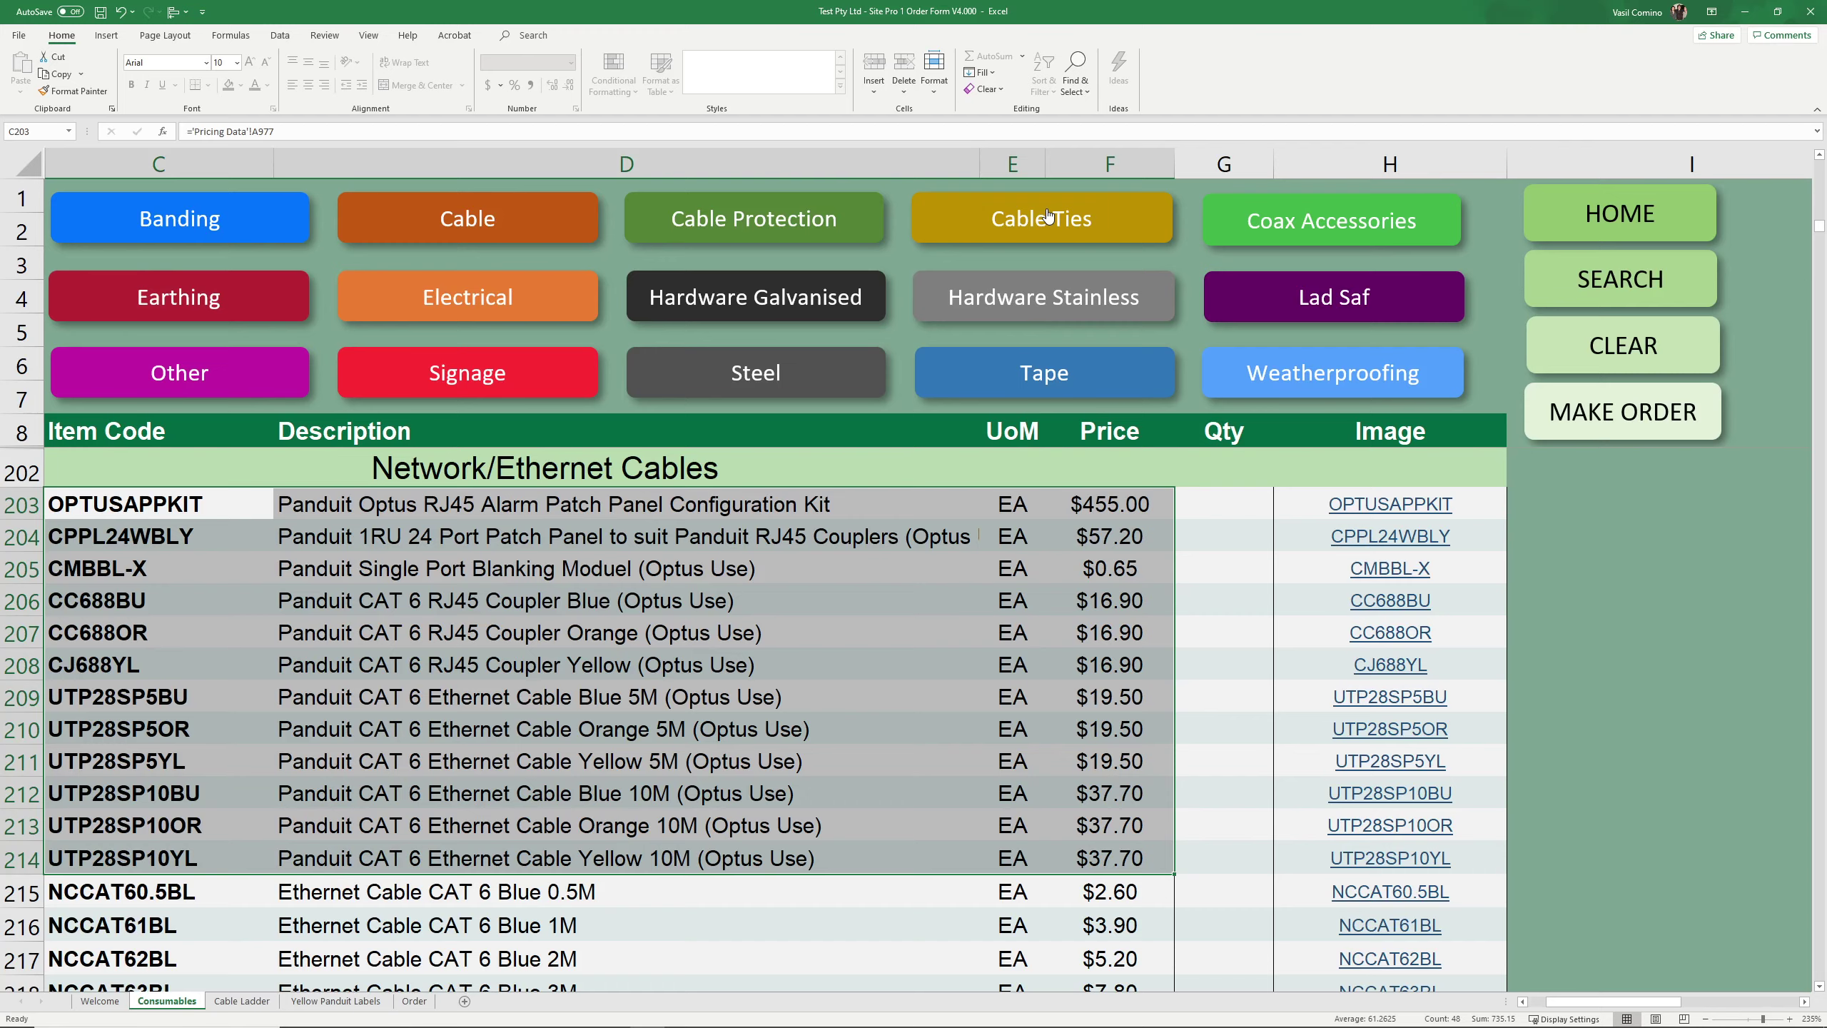
# Jump to Cable Ties > Panduit Cable Ties and highlight its tie rows.
pyautogui.click(1047, 217)
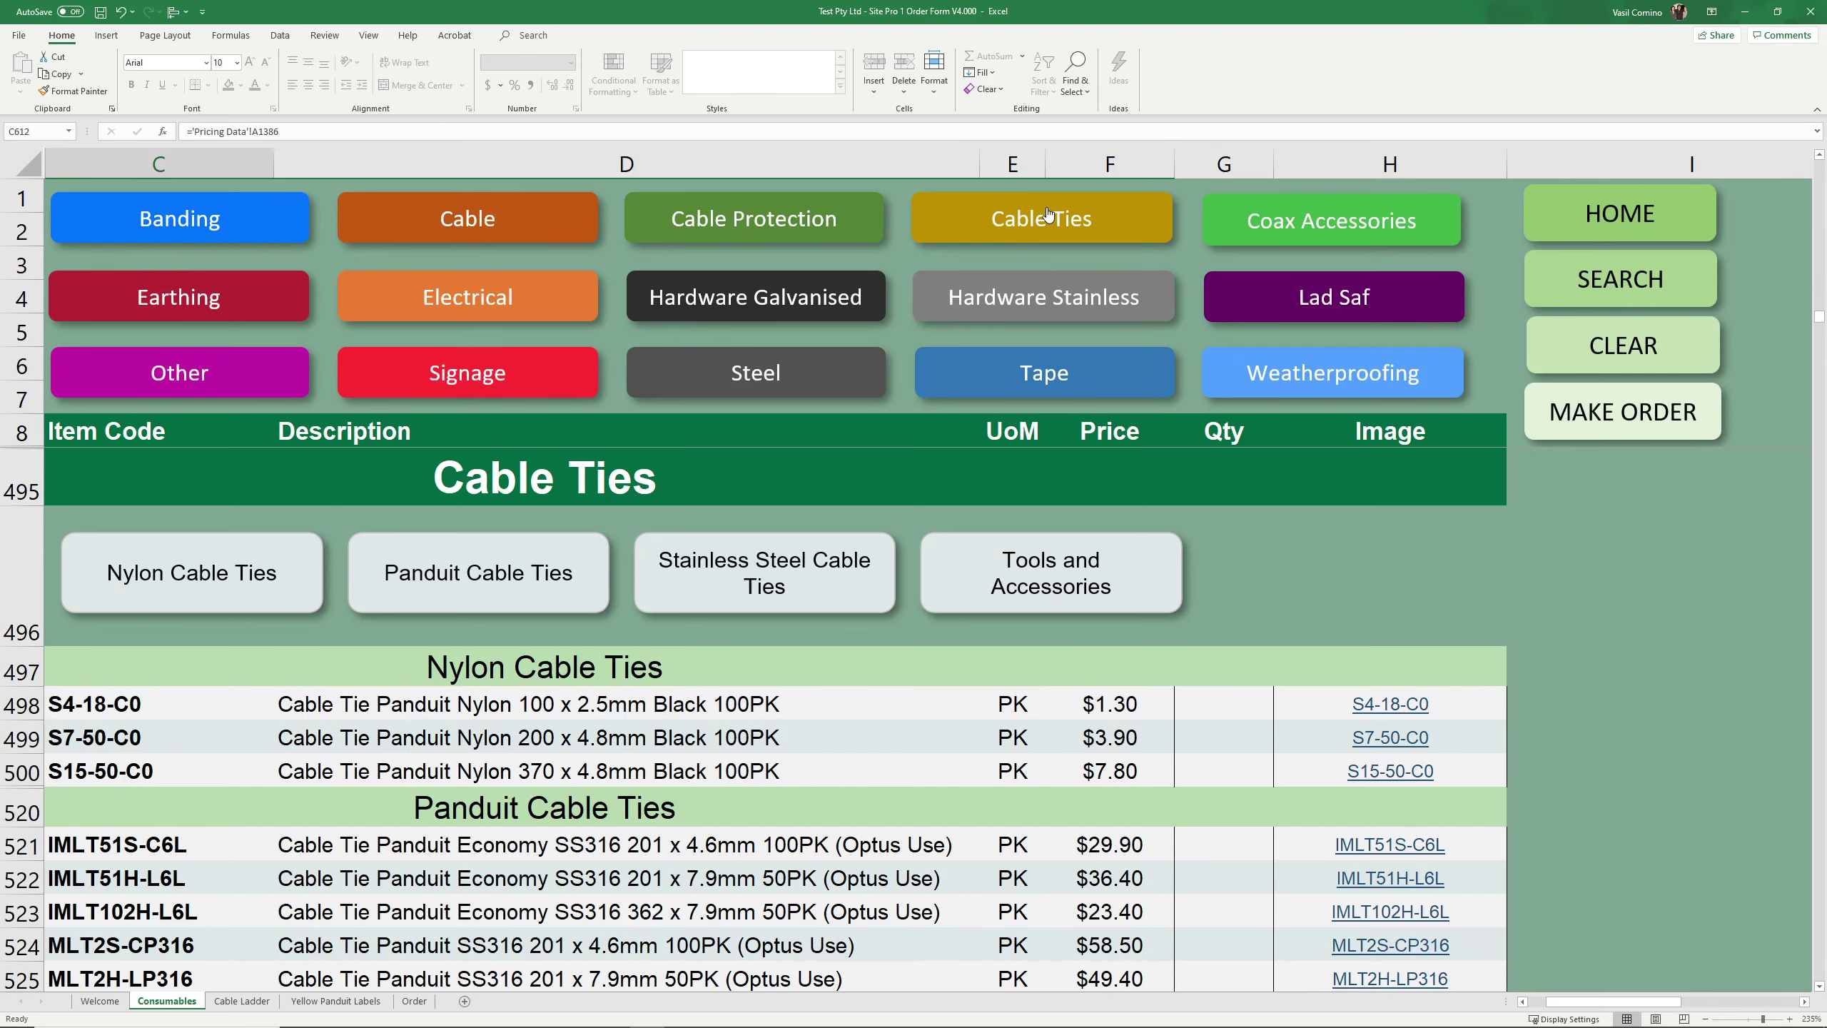
pyautogui.click(459, 601)
pyautogui.moveTo(159, 504)
pyautogui.mouseDown()
pyautogui.moveTo(683, 512)
pyautogui.moveTo(707, 657)
pyautogui.moveTo(1007, 825)
pyautogui.moveTo(1111, 910)
pyautogui.moveTo(1128, 962)
pyautogui.mouseUp()
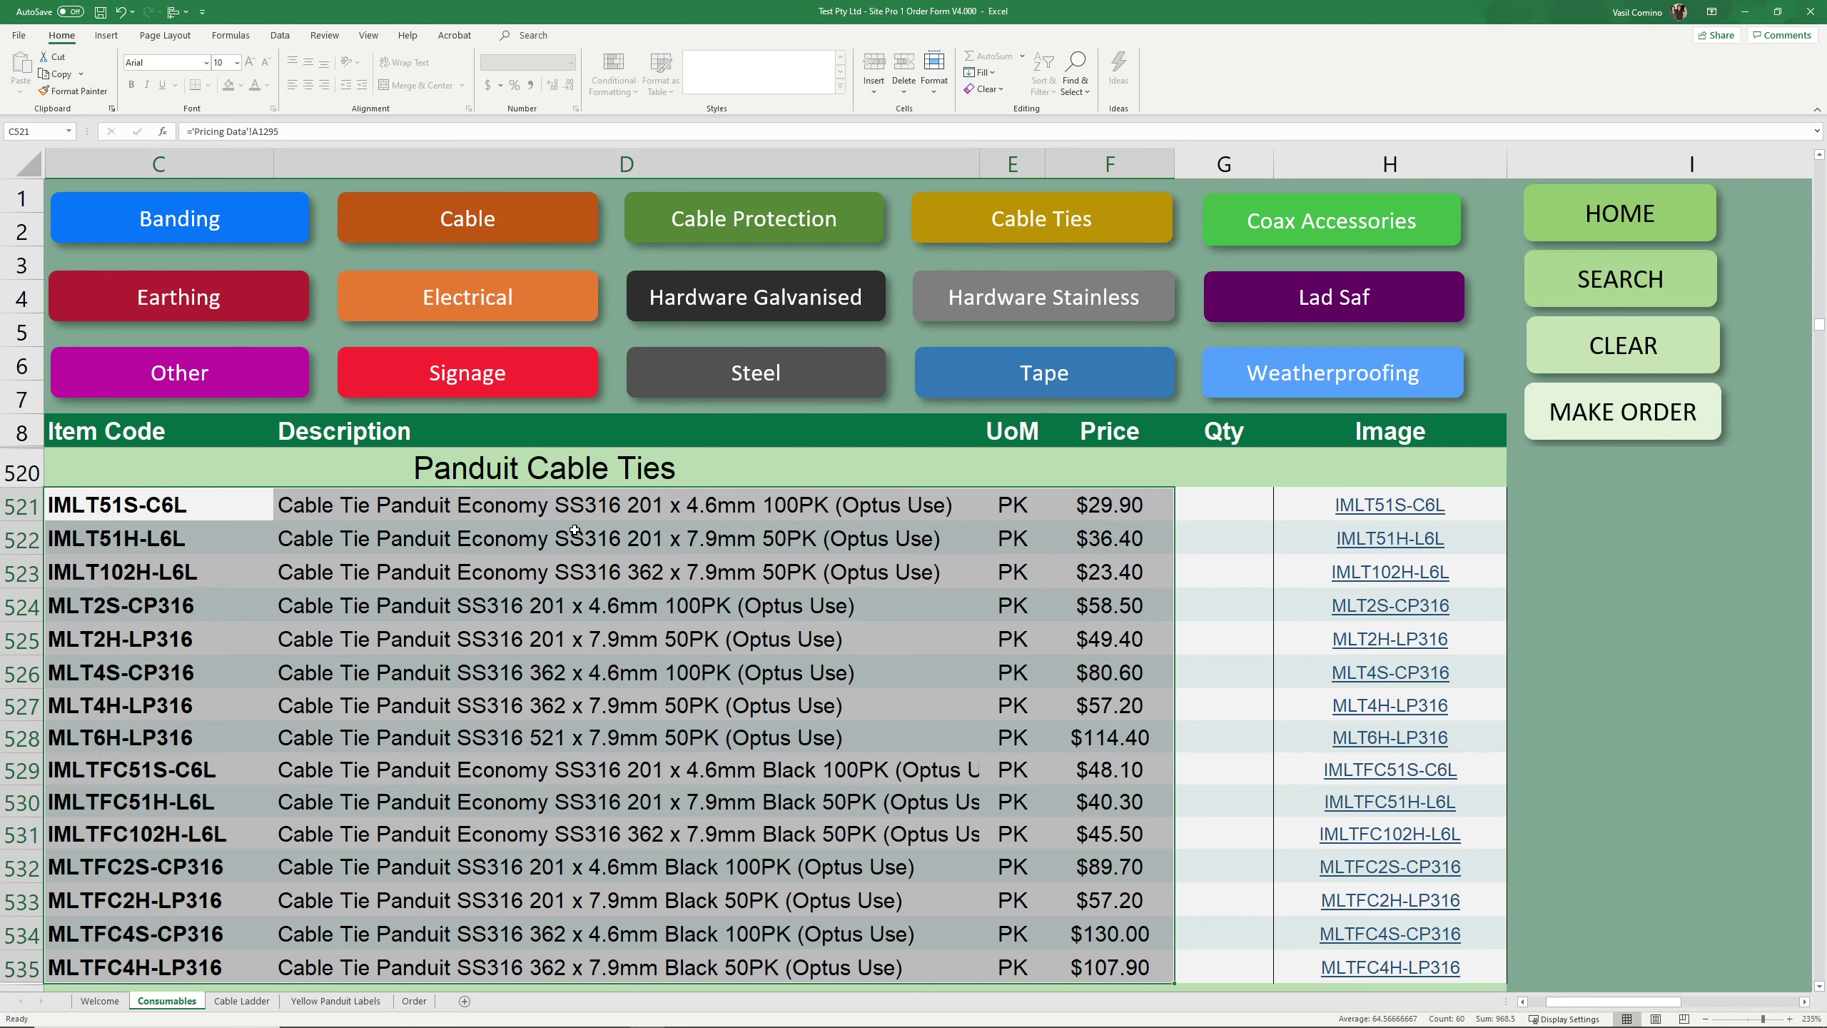
# In the Electrical category, highlight the Anderson Plugs rows and view the CABAC Lugs subsection.
pyautogui.click(491, 303)
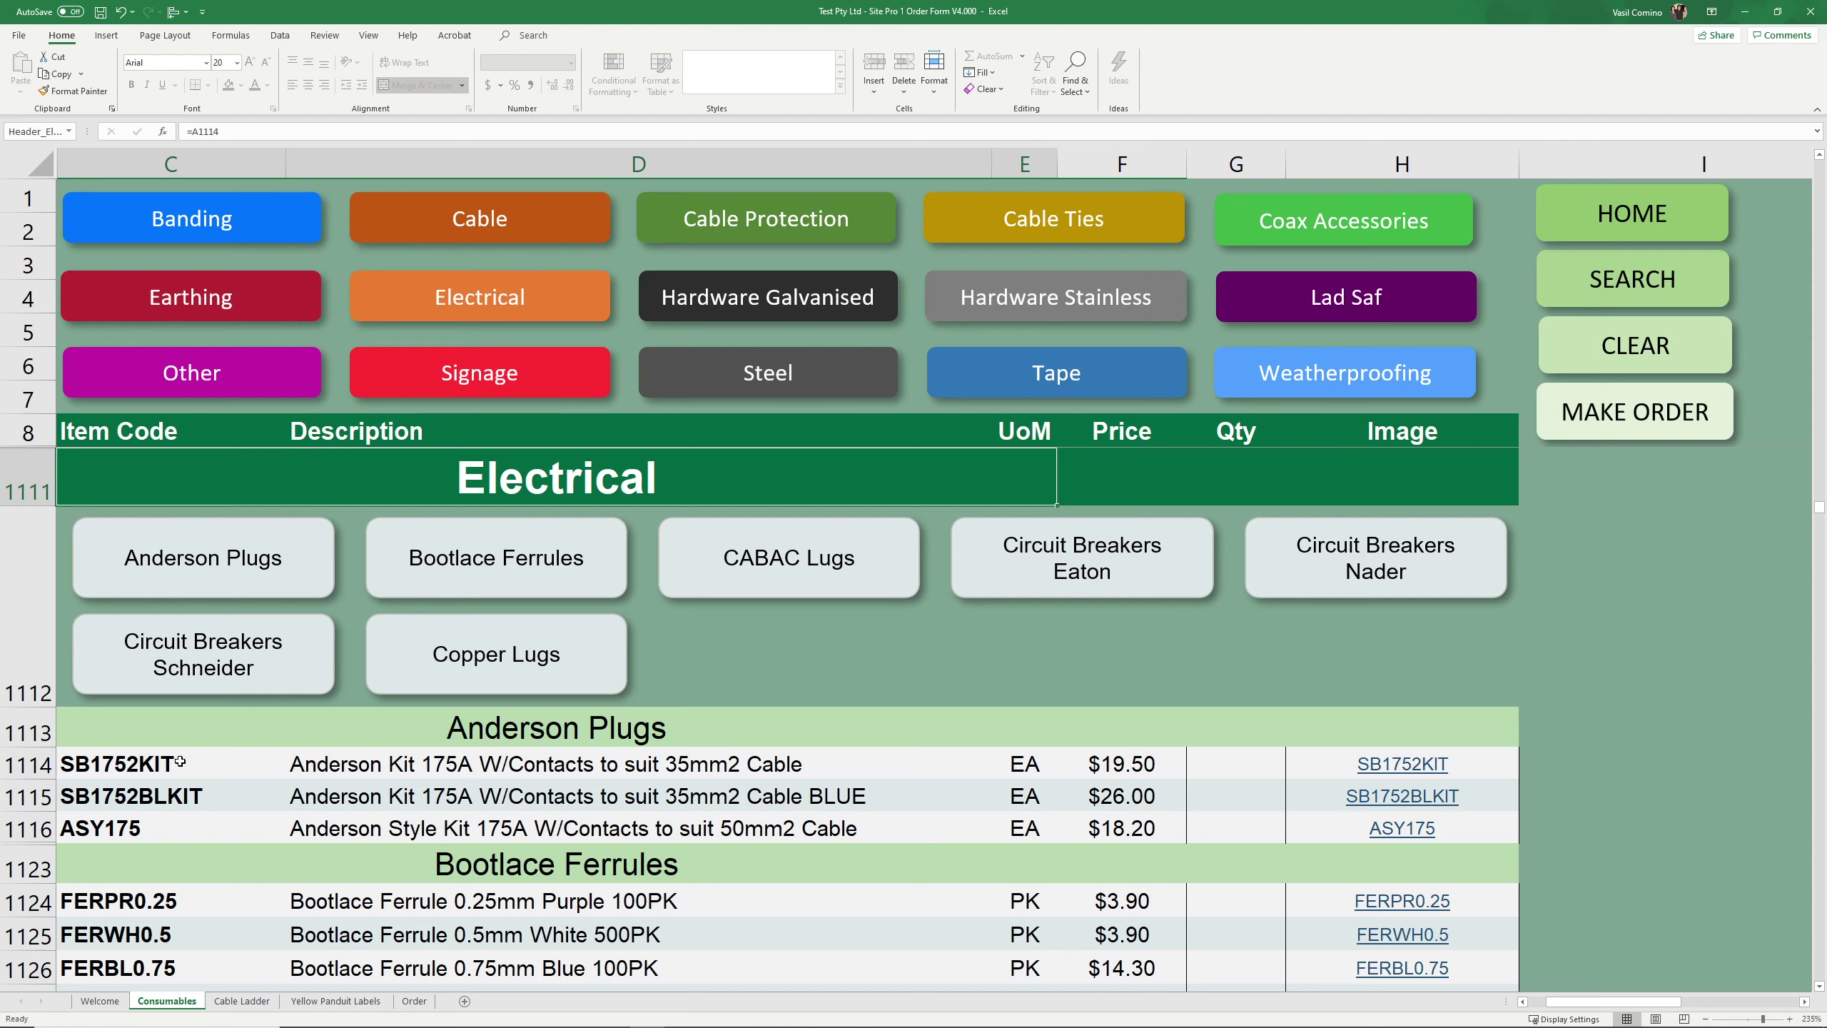
pyautogui.moveTo(158, 766)
pyautogui.mouseDown()
pyautogui.moveTo(1021, 828)
pyautogui.moveTo(1022, 795)
pyautogui.moveTo(1130, 795)
pyautogui.mouseUp()
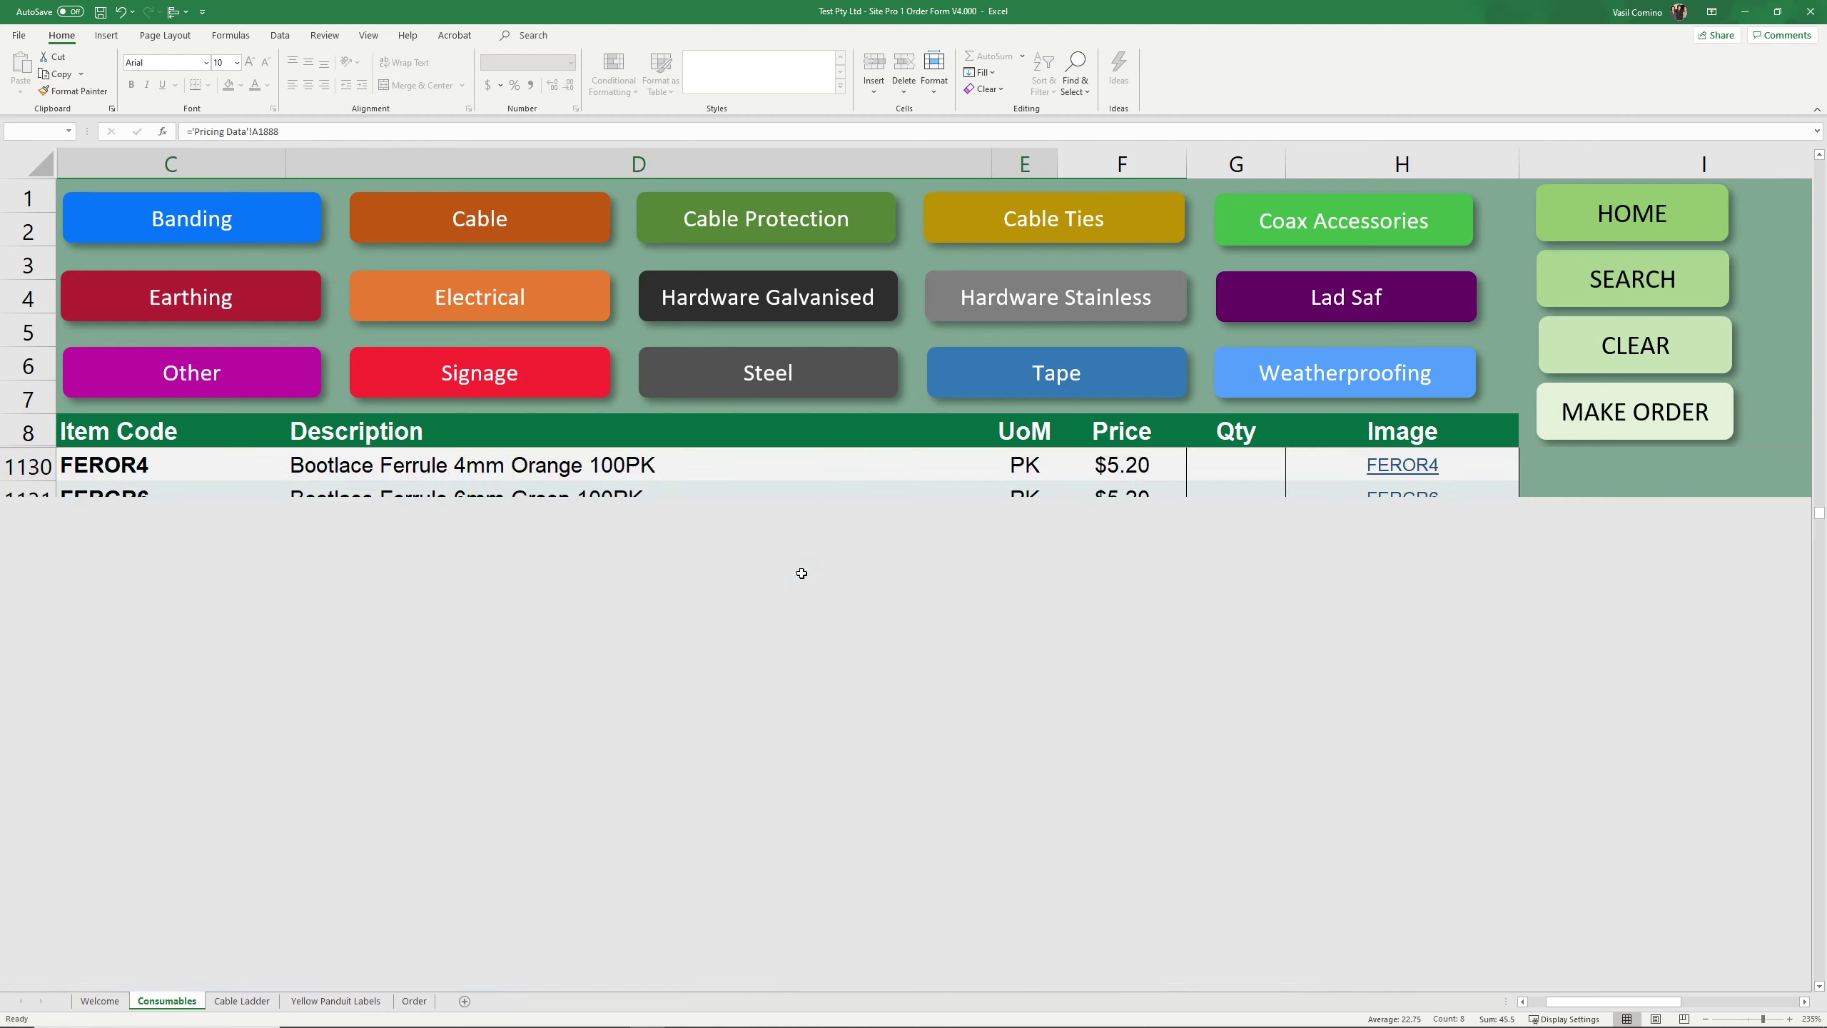
pyautogui.click(821, 587)
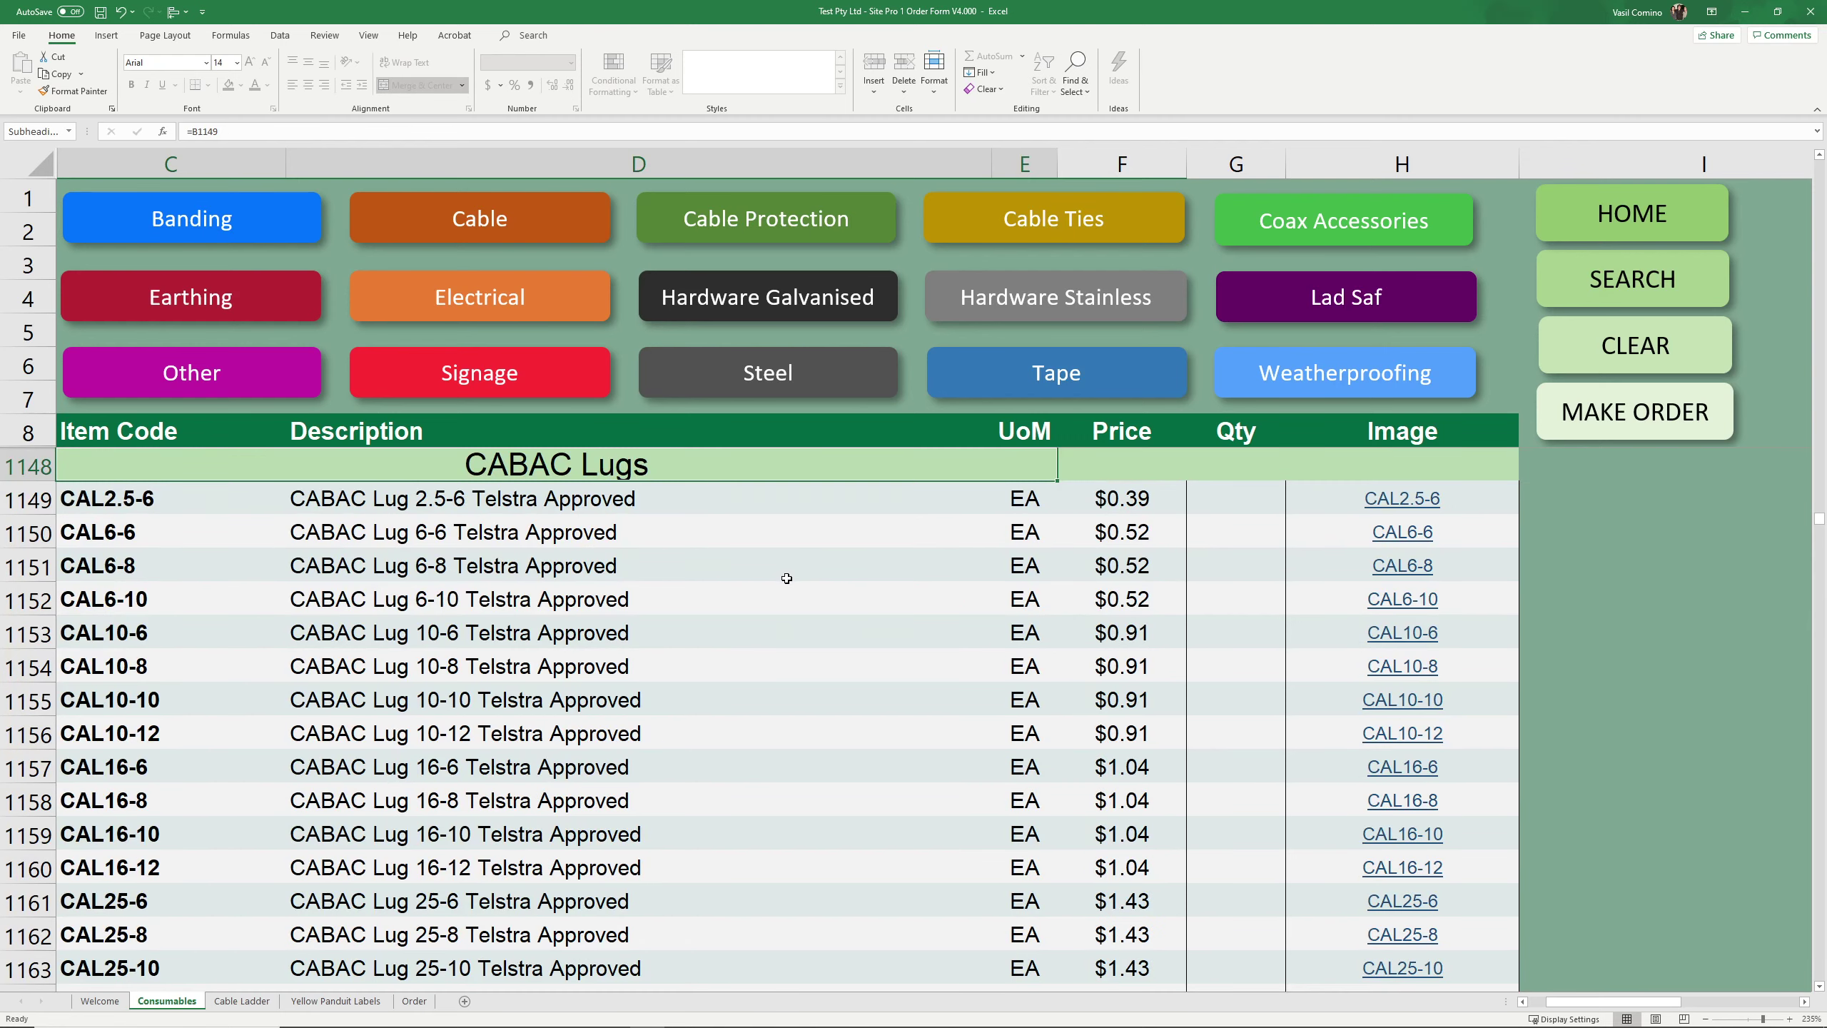
pyautogui.click(515, 313)
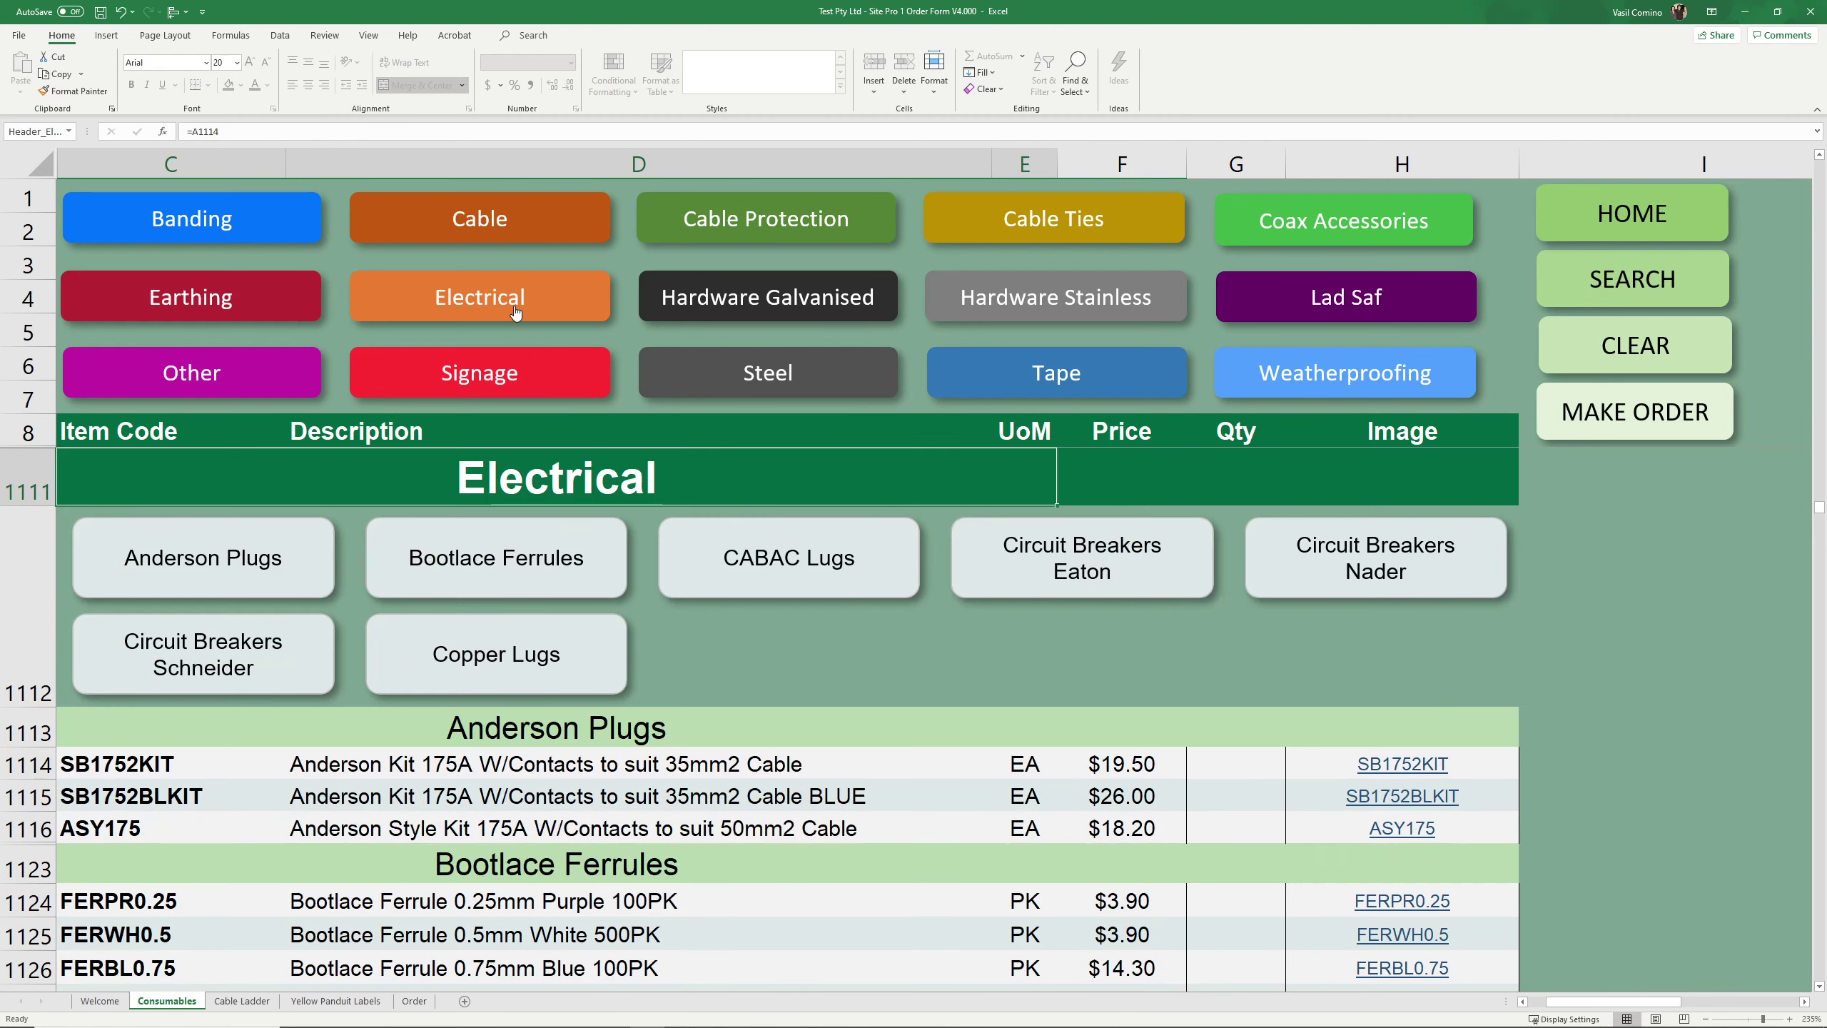
# Highlight the Eaton circuit breaker rows, then the Nader NDB5-Z4 breaker rows further down.
pyautogui.click(1083, 567)
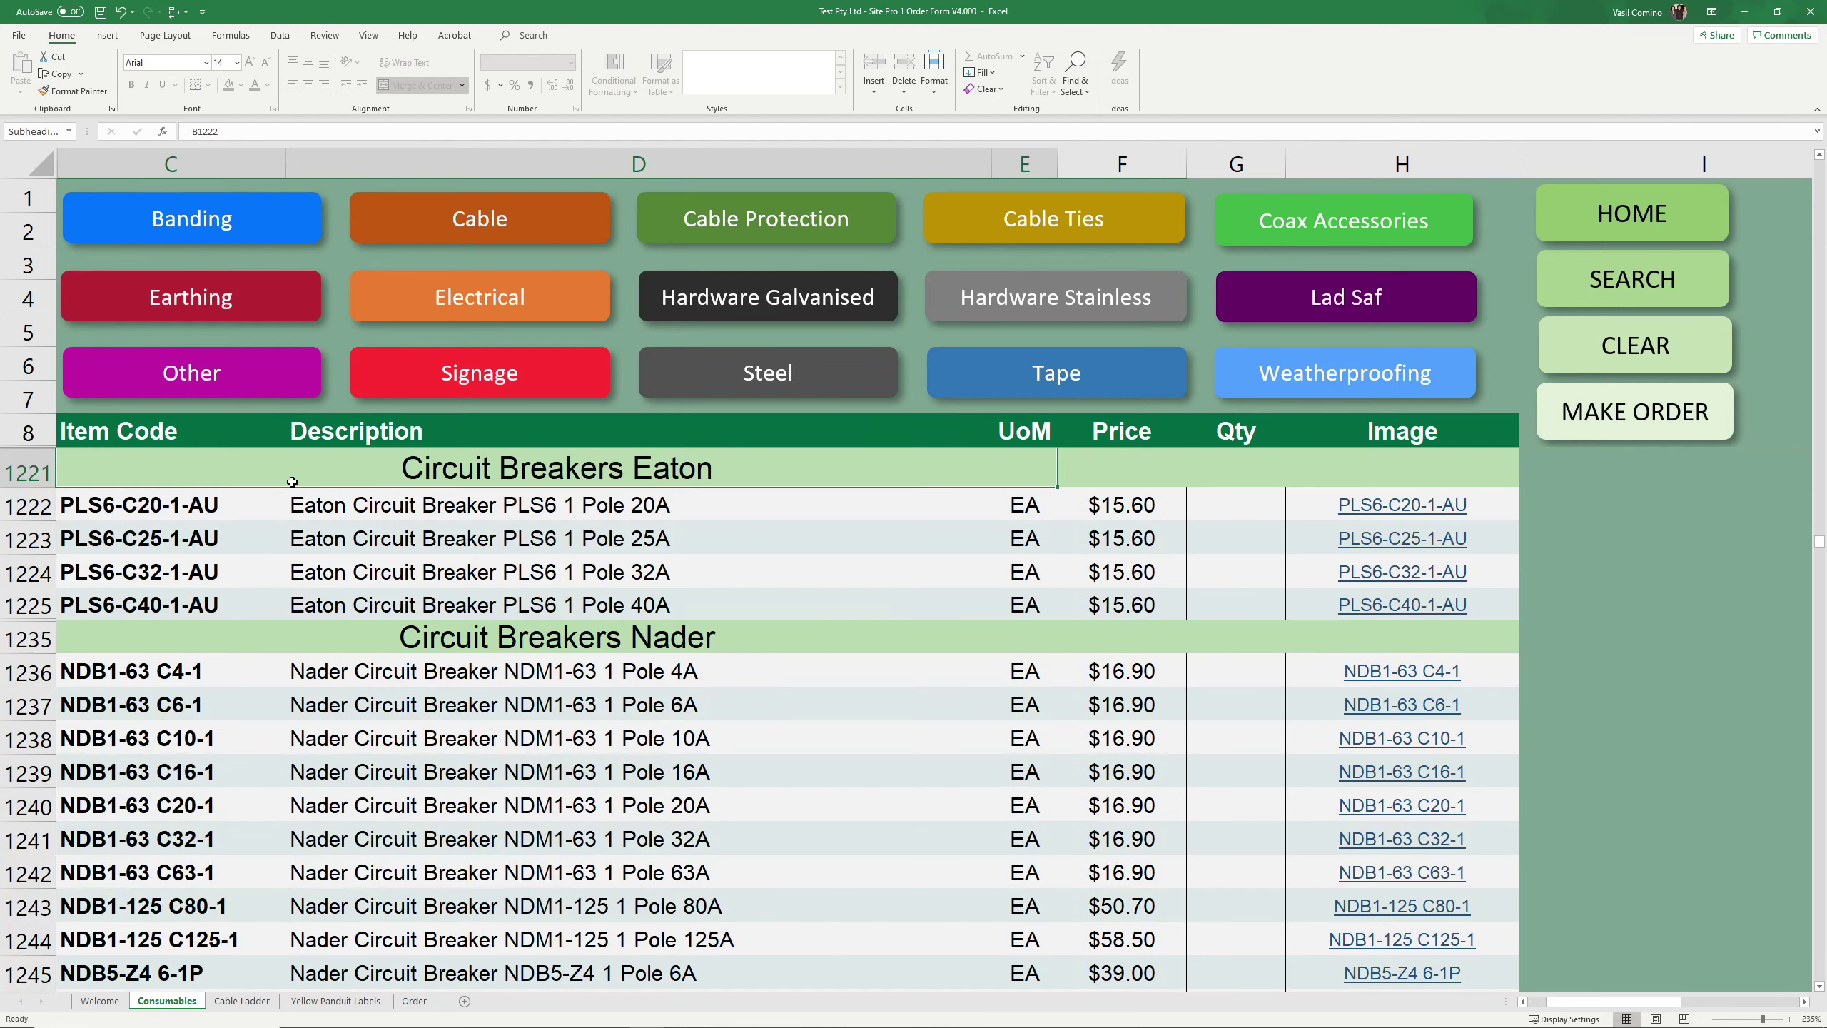
pyautogui.moveTo(300, 472)
pyautogui.mouseDown()
pyautogui.moveTo(1035, 547)
pyautogui.moveTo(1170, 618)
pyautogui.moveTo(1359, 616)
pyautogui.mouseUp()
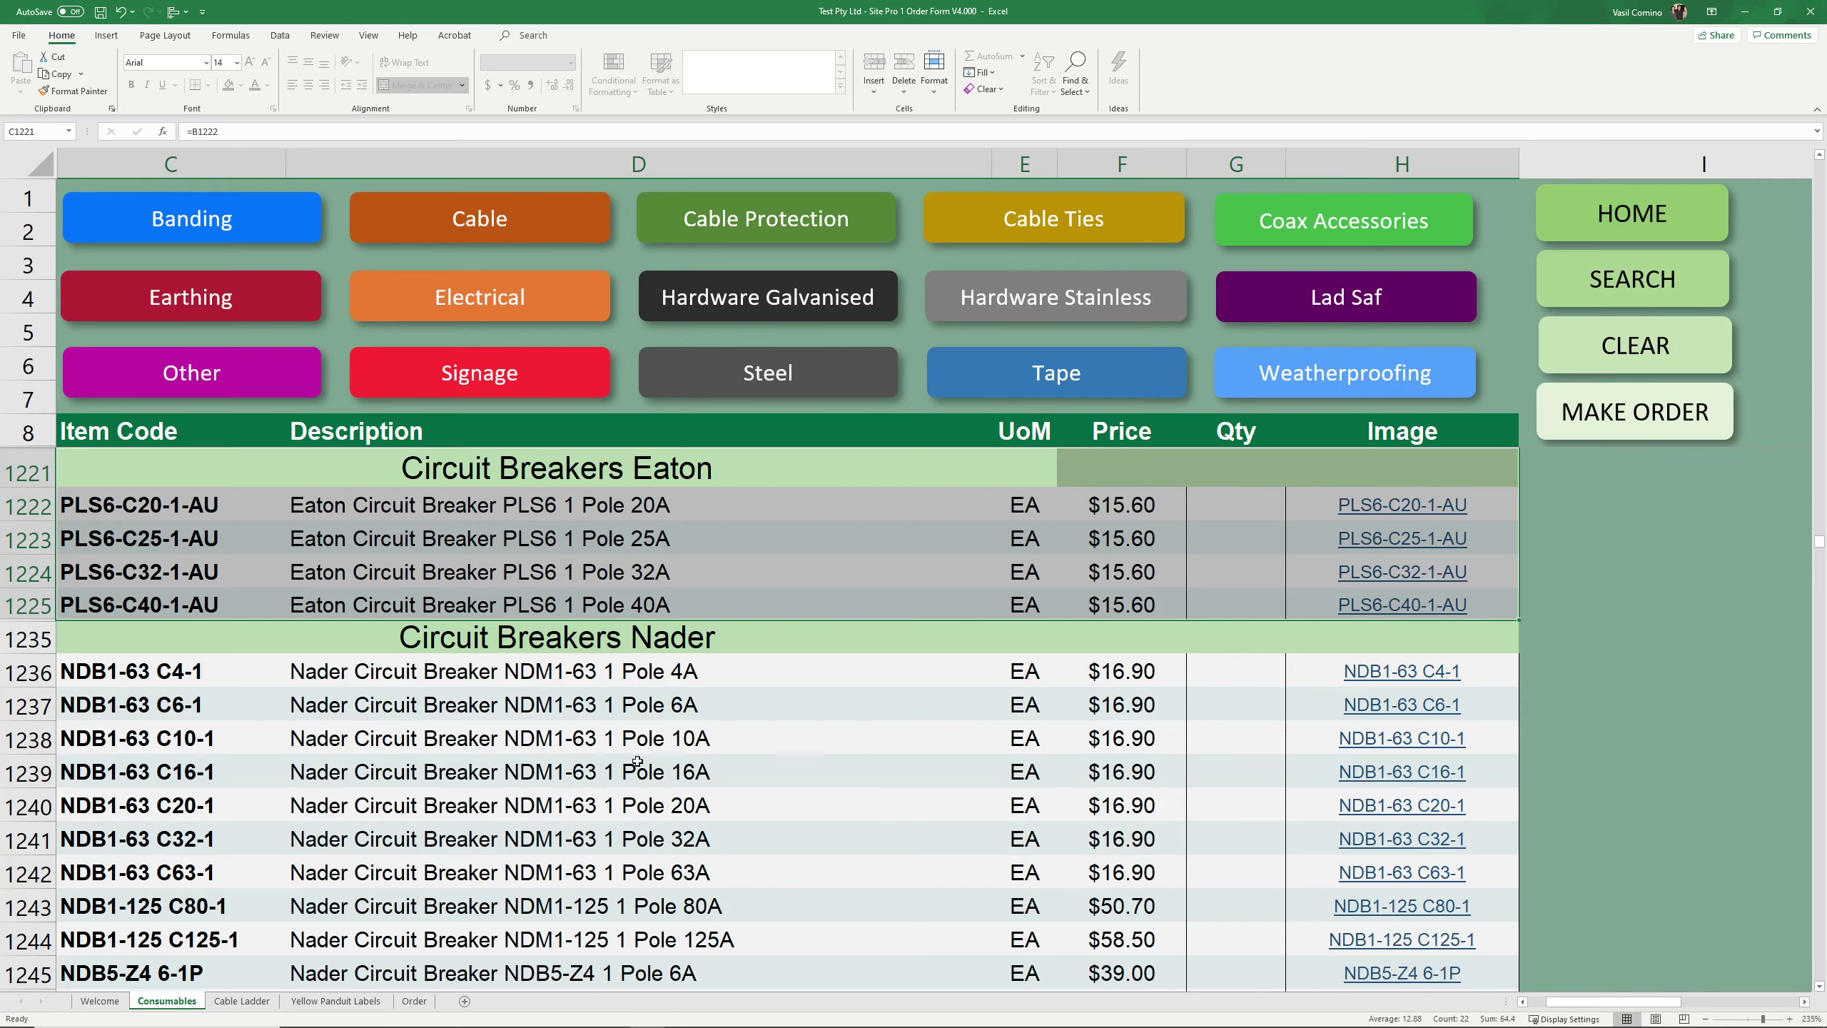
pyautogui.scroll(-1, 628, 769)
pyautogui.scroll(-3, 628, 768)
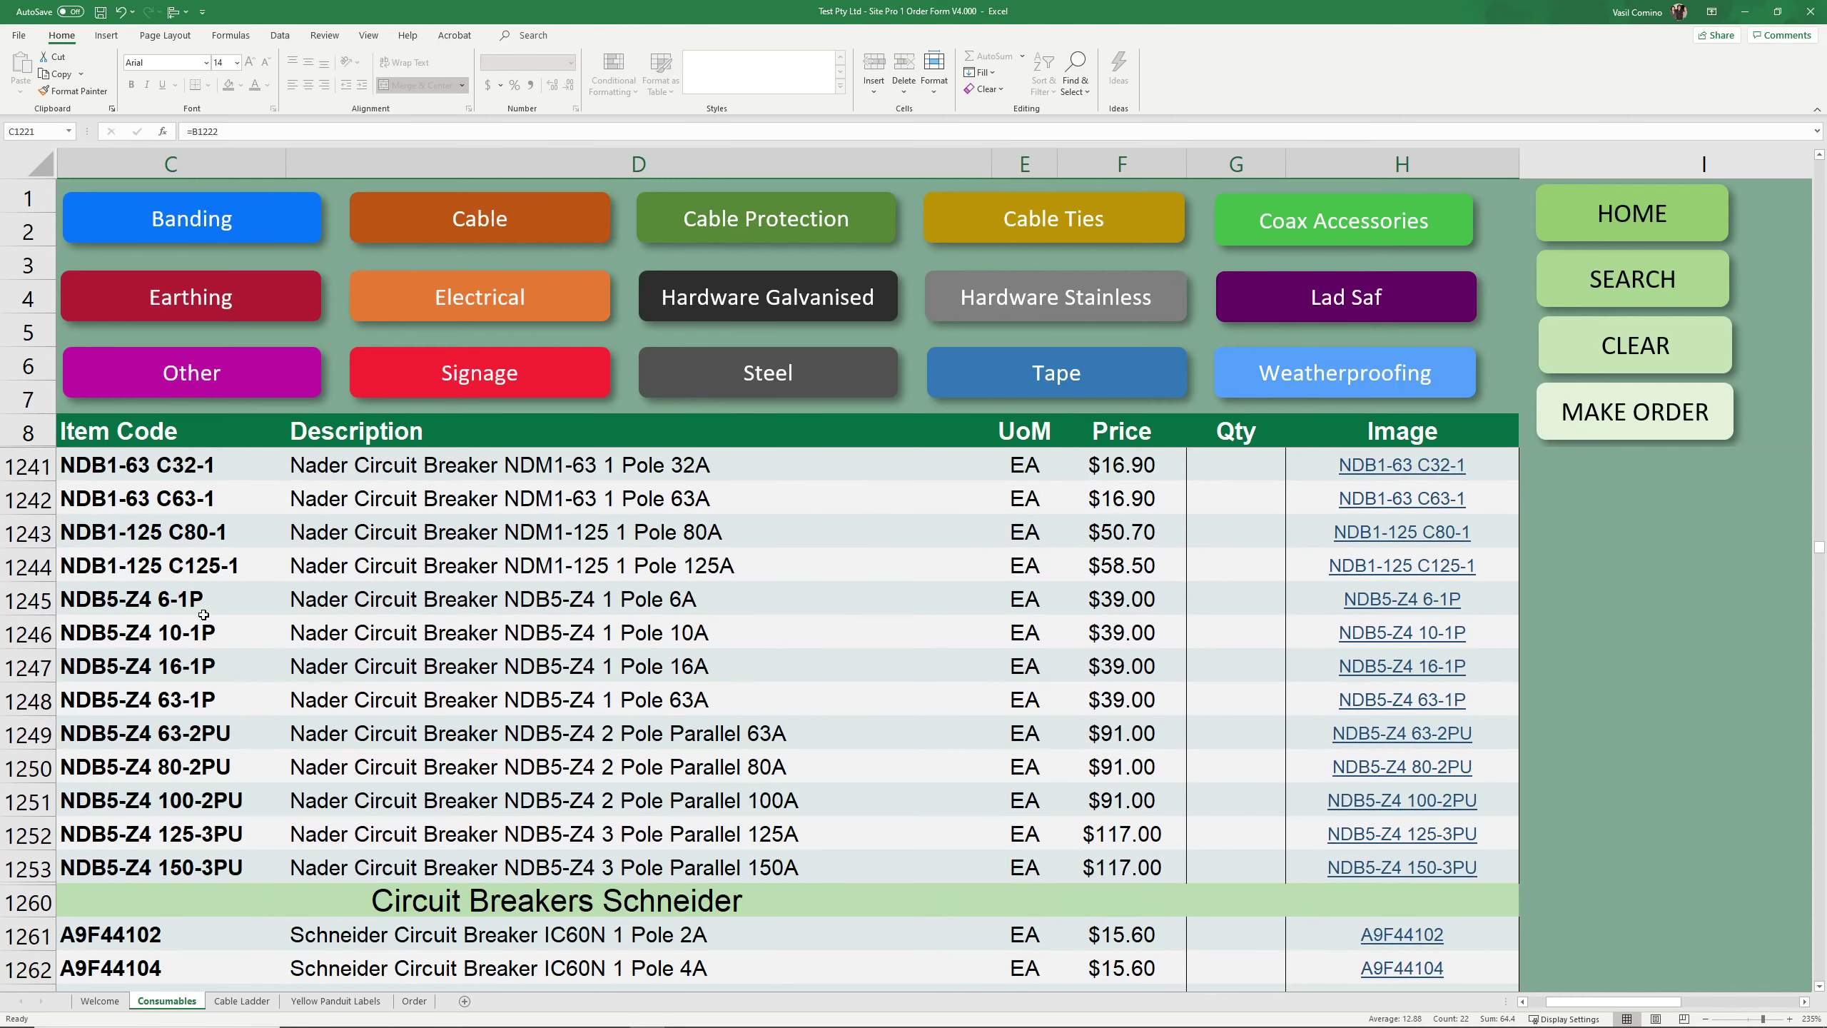
pyautogui.click(193, 606)
pyautogui.moveTo(193, 606)
pyautogui.mouseDown()
pyautogui.moveTo(647, 767)
pyautogui.moveTo(1151, 871)
pyautogui.moveTo(1332, 876)
pyautogui.mouseUp()
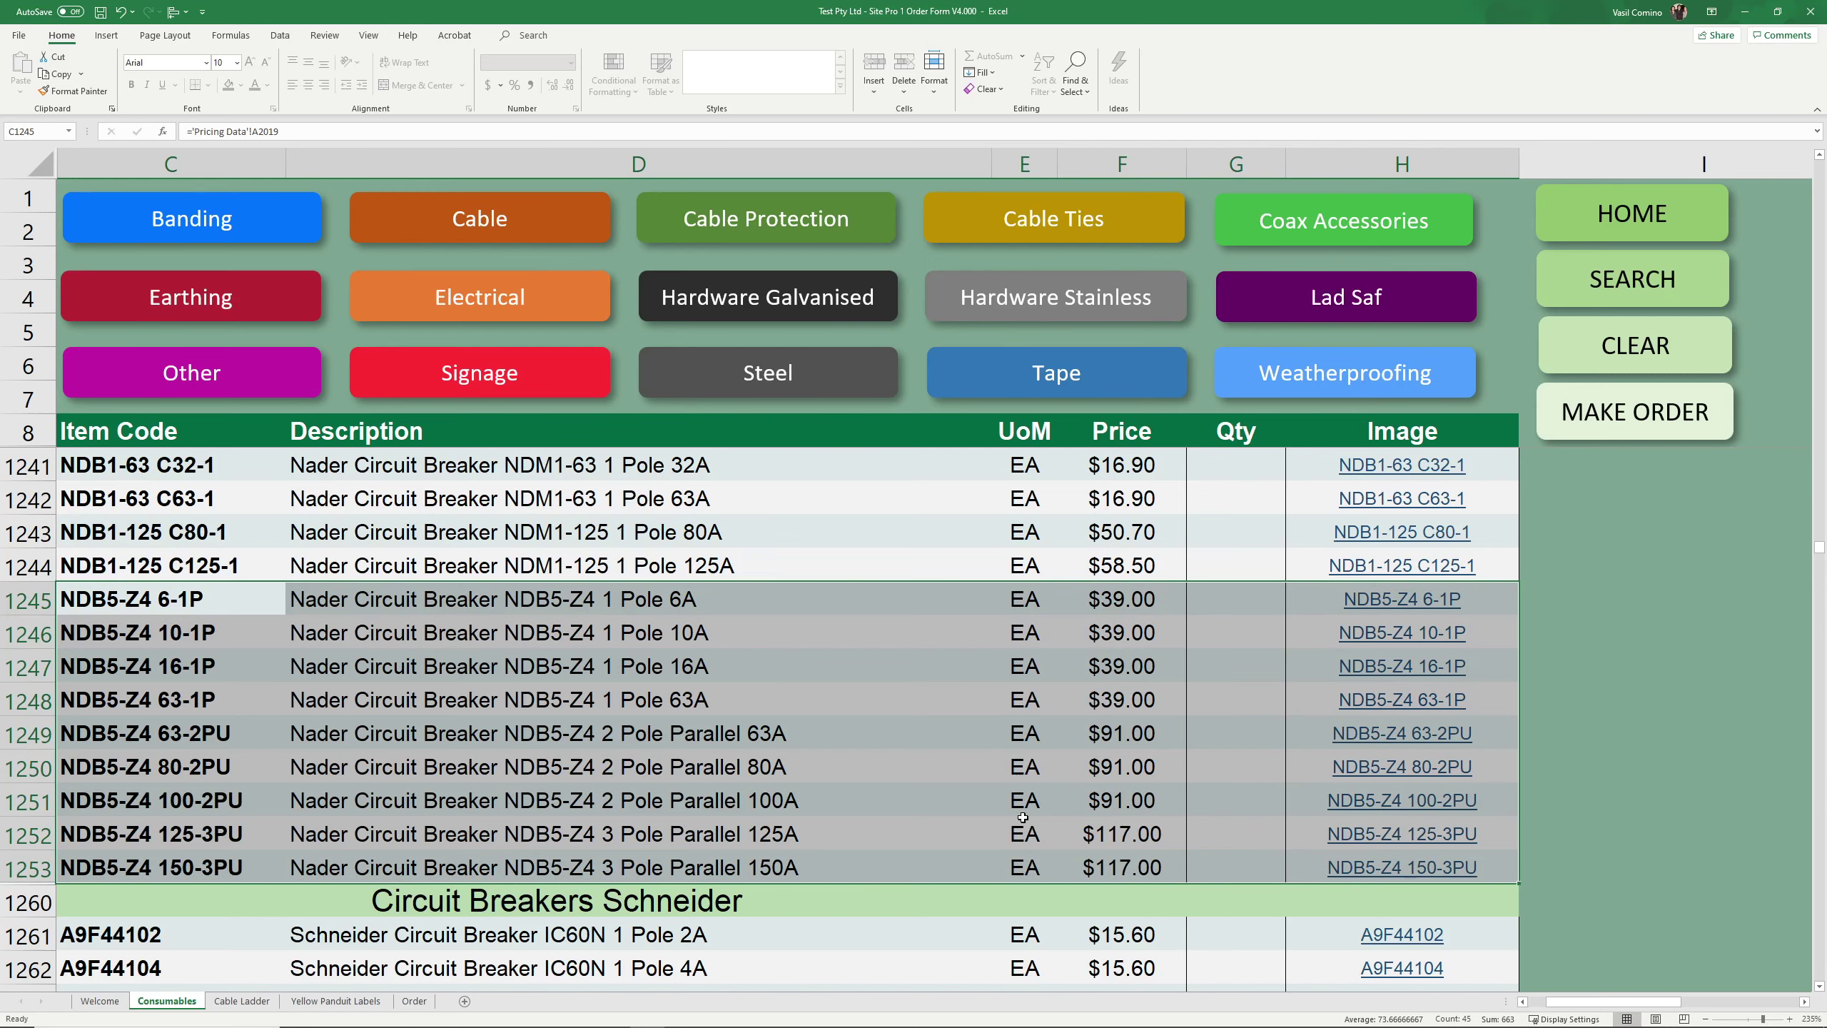
# Scroll through the Lad Saf Galvanized Swage Cable list up to the 150M item.
pyautogui.click(1321, 316)
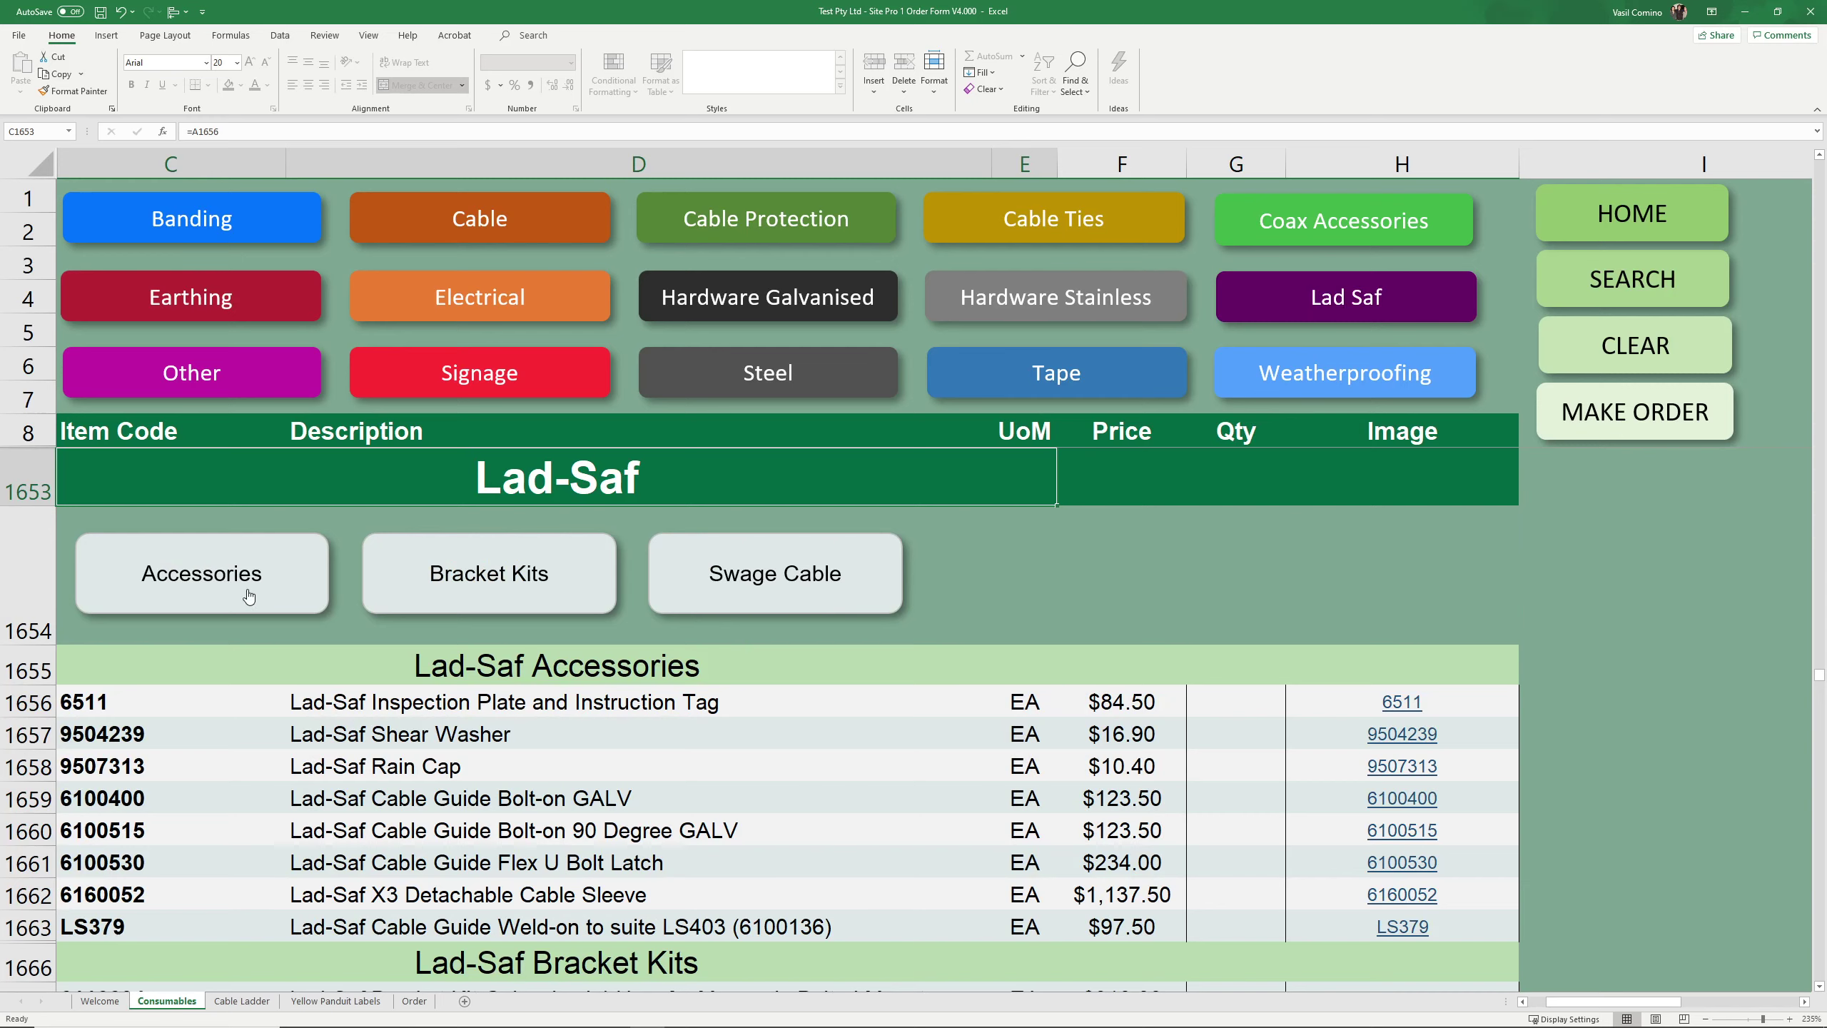
pyautogui.scroll(-2, 475, 625)
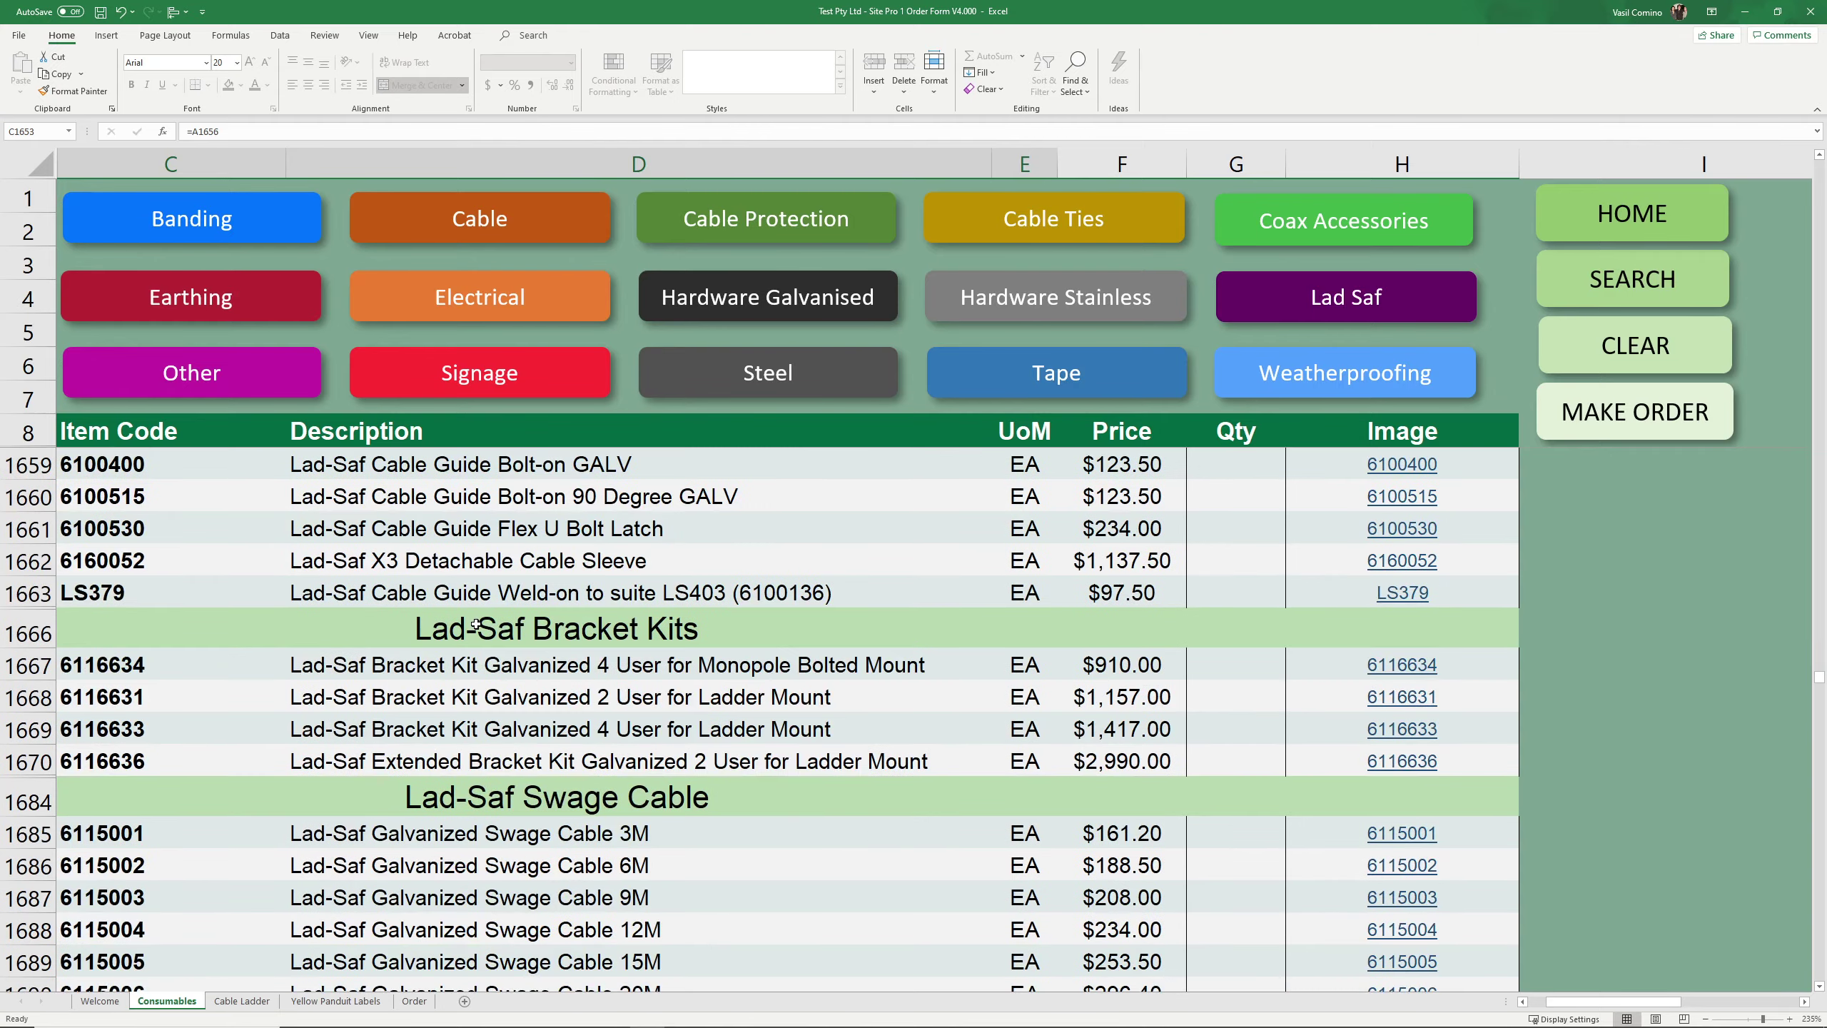
pyautogui.scroll(-6, 476, 624)
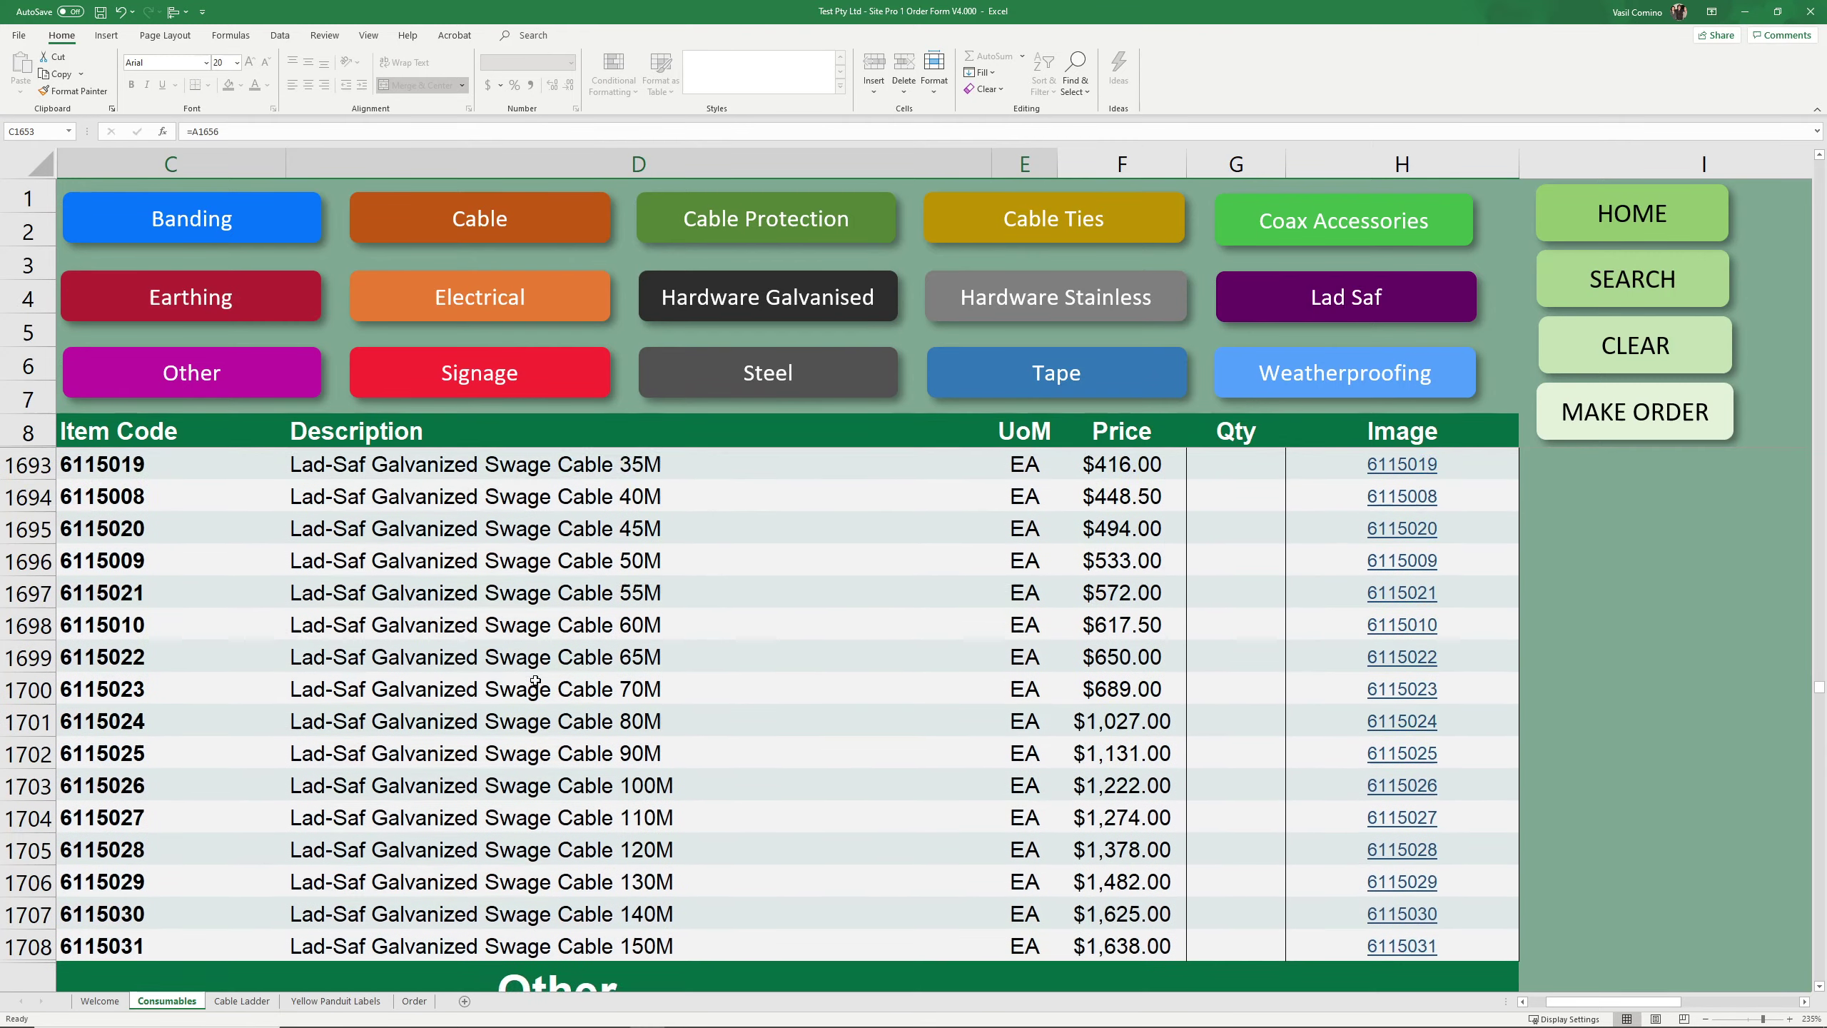
pyautogui.scroll(-1, 535, 680)
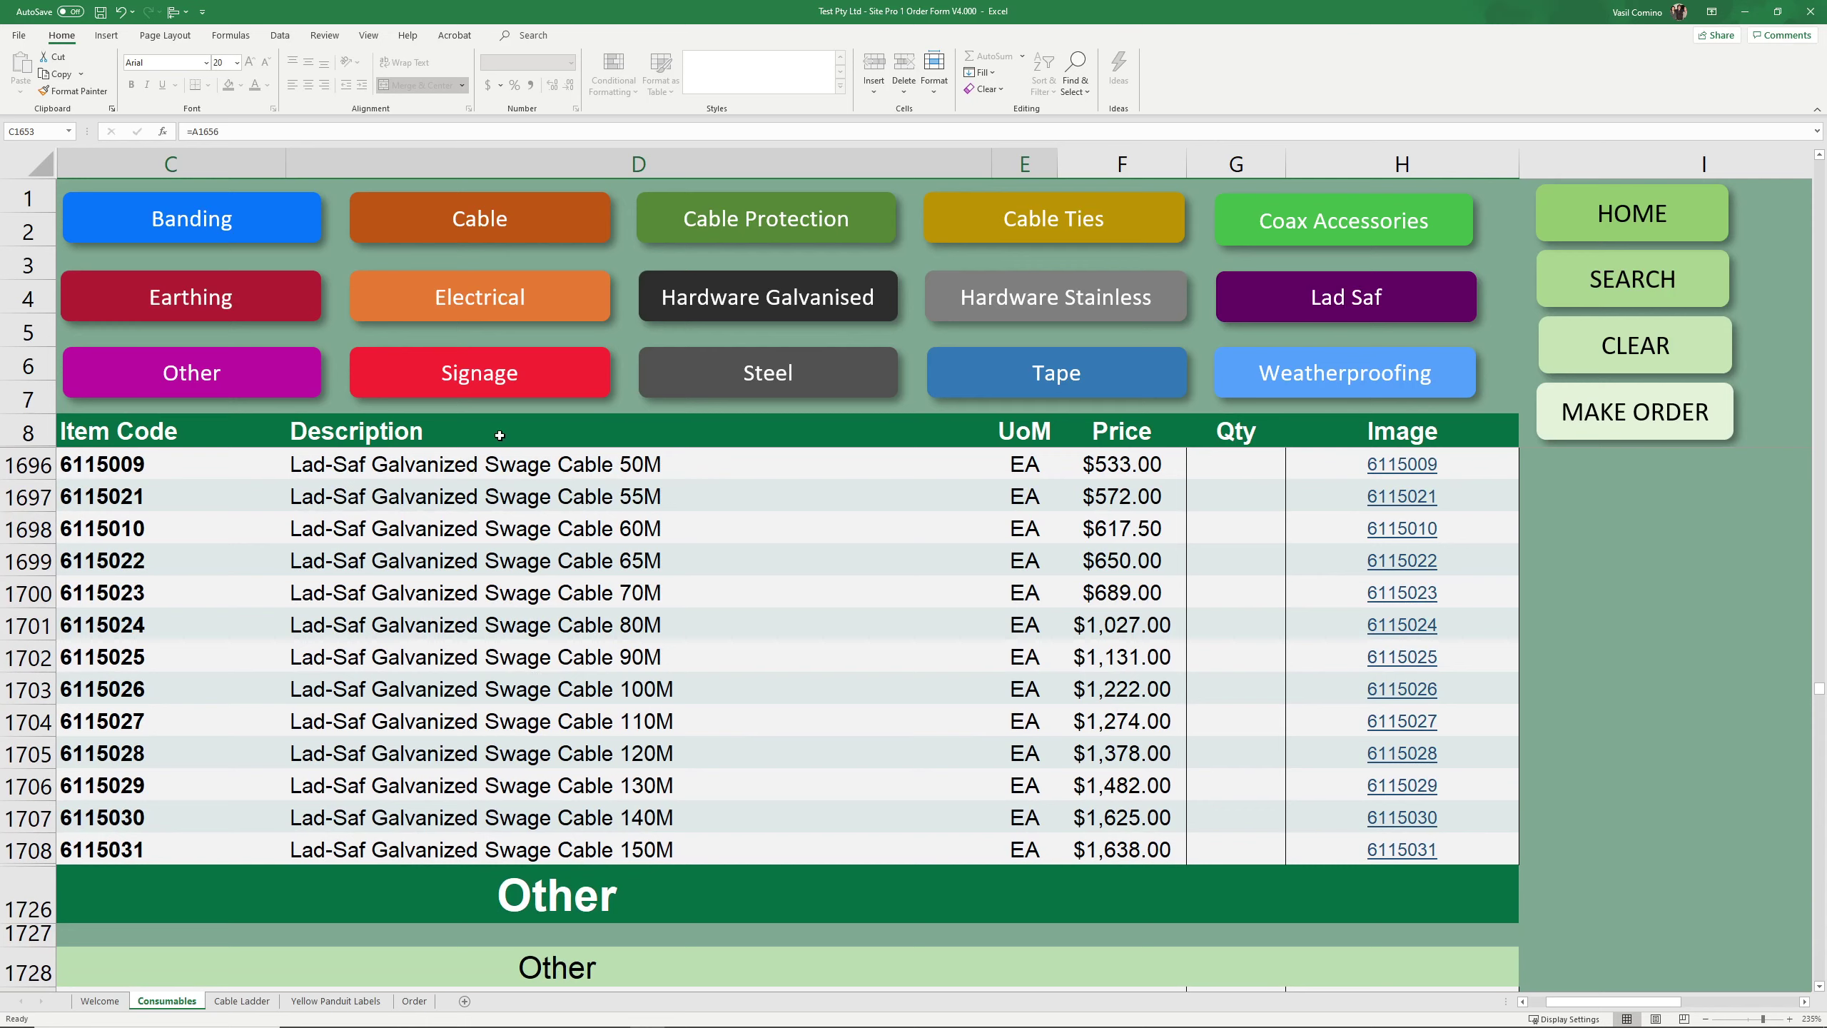
# View Telstra signage, highlight the Dust Cap RET Port row, then open the Cable Ladder sheet.
pyautogui.click(500, 389)
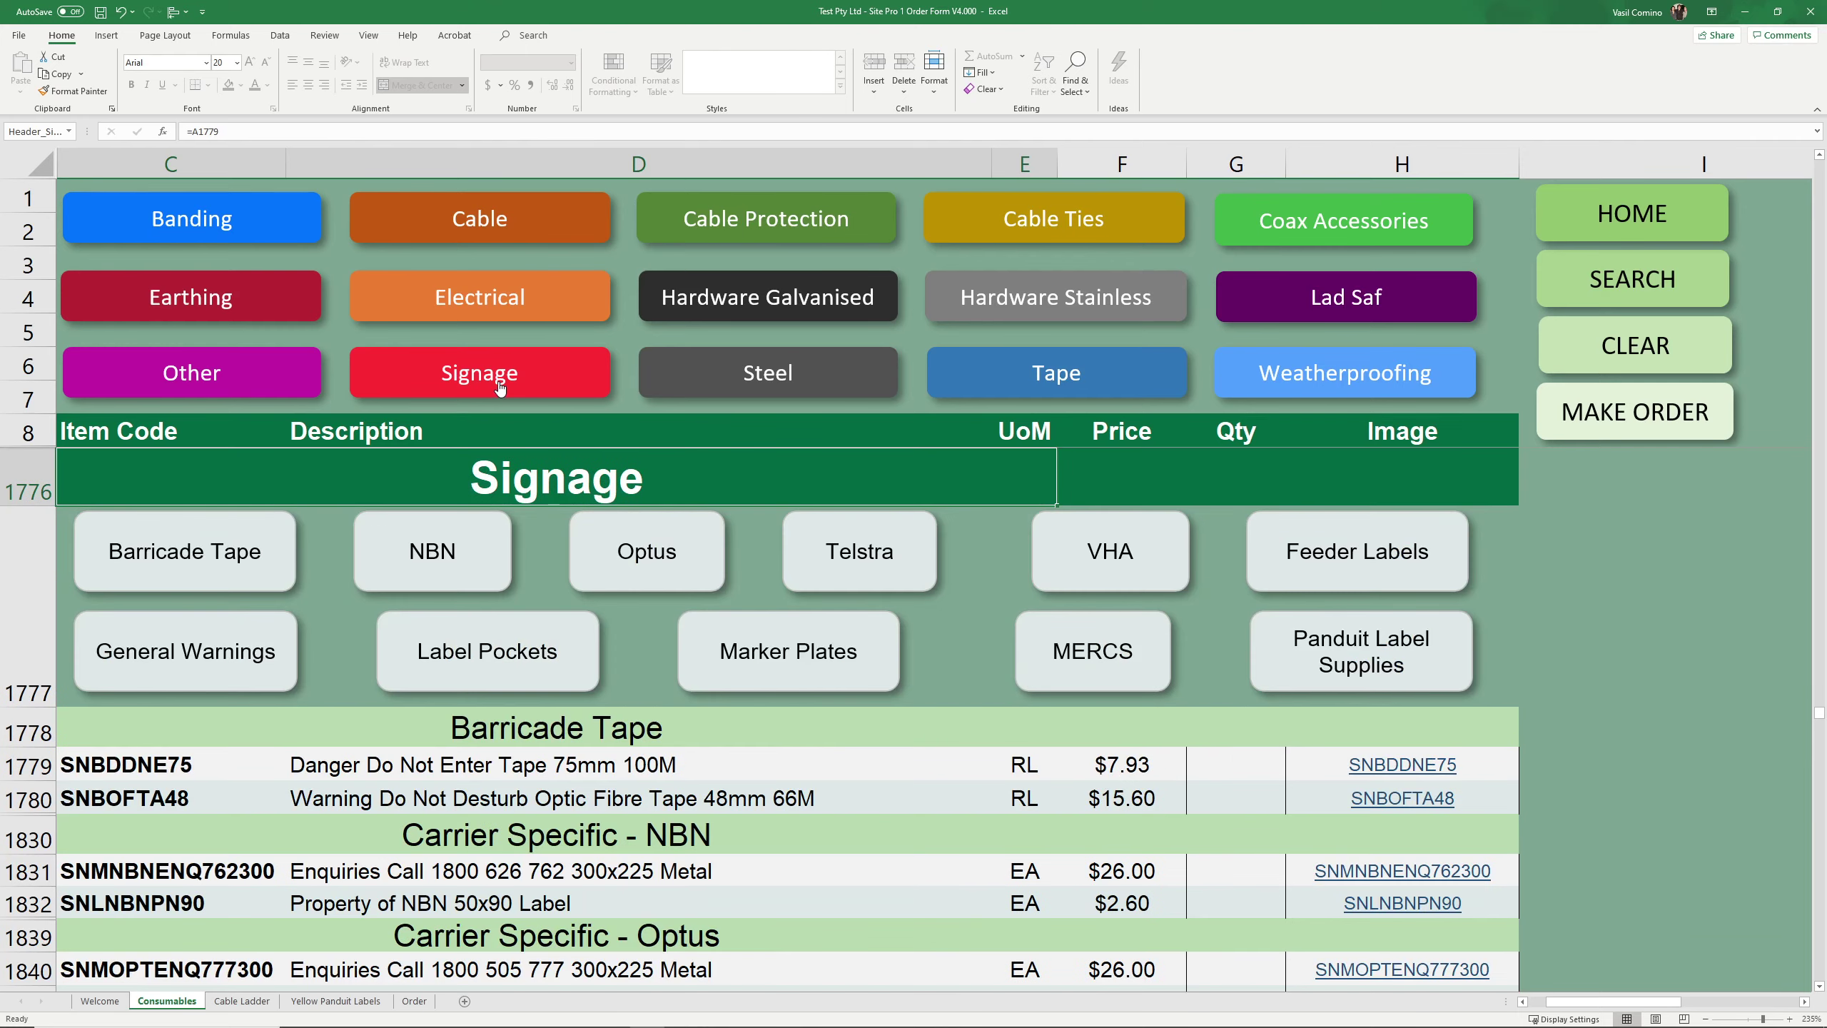
pyautogui.click(867, 566)
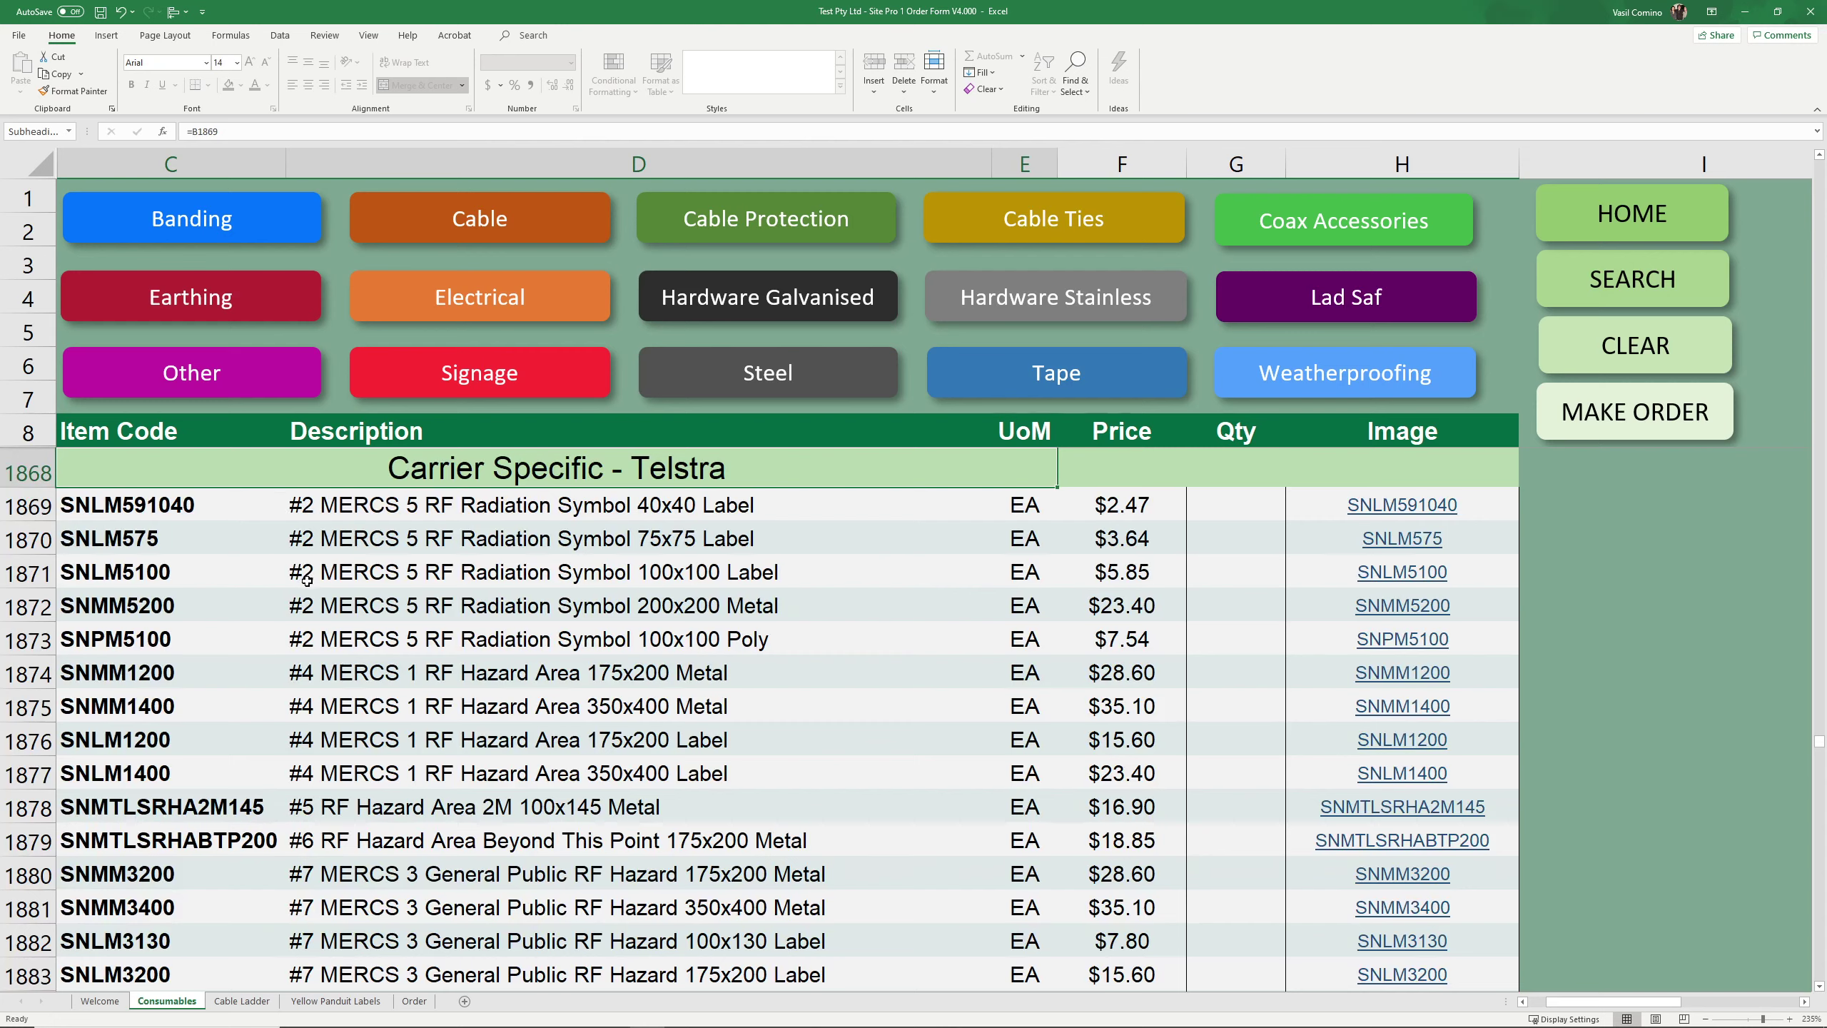
pyautogui.click(1299, 373)
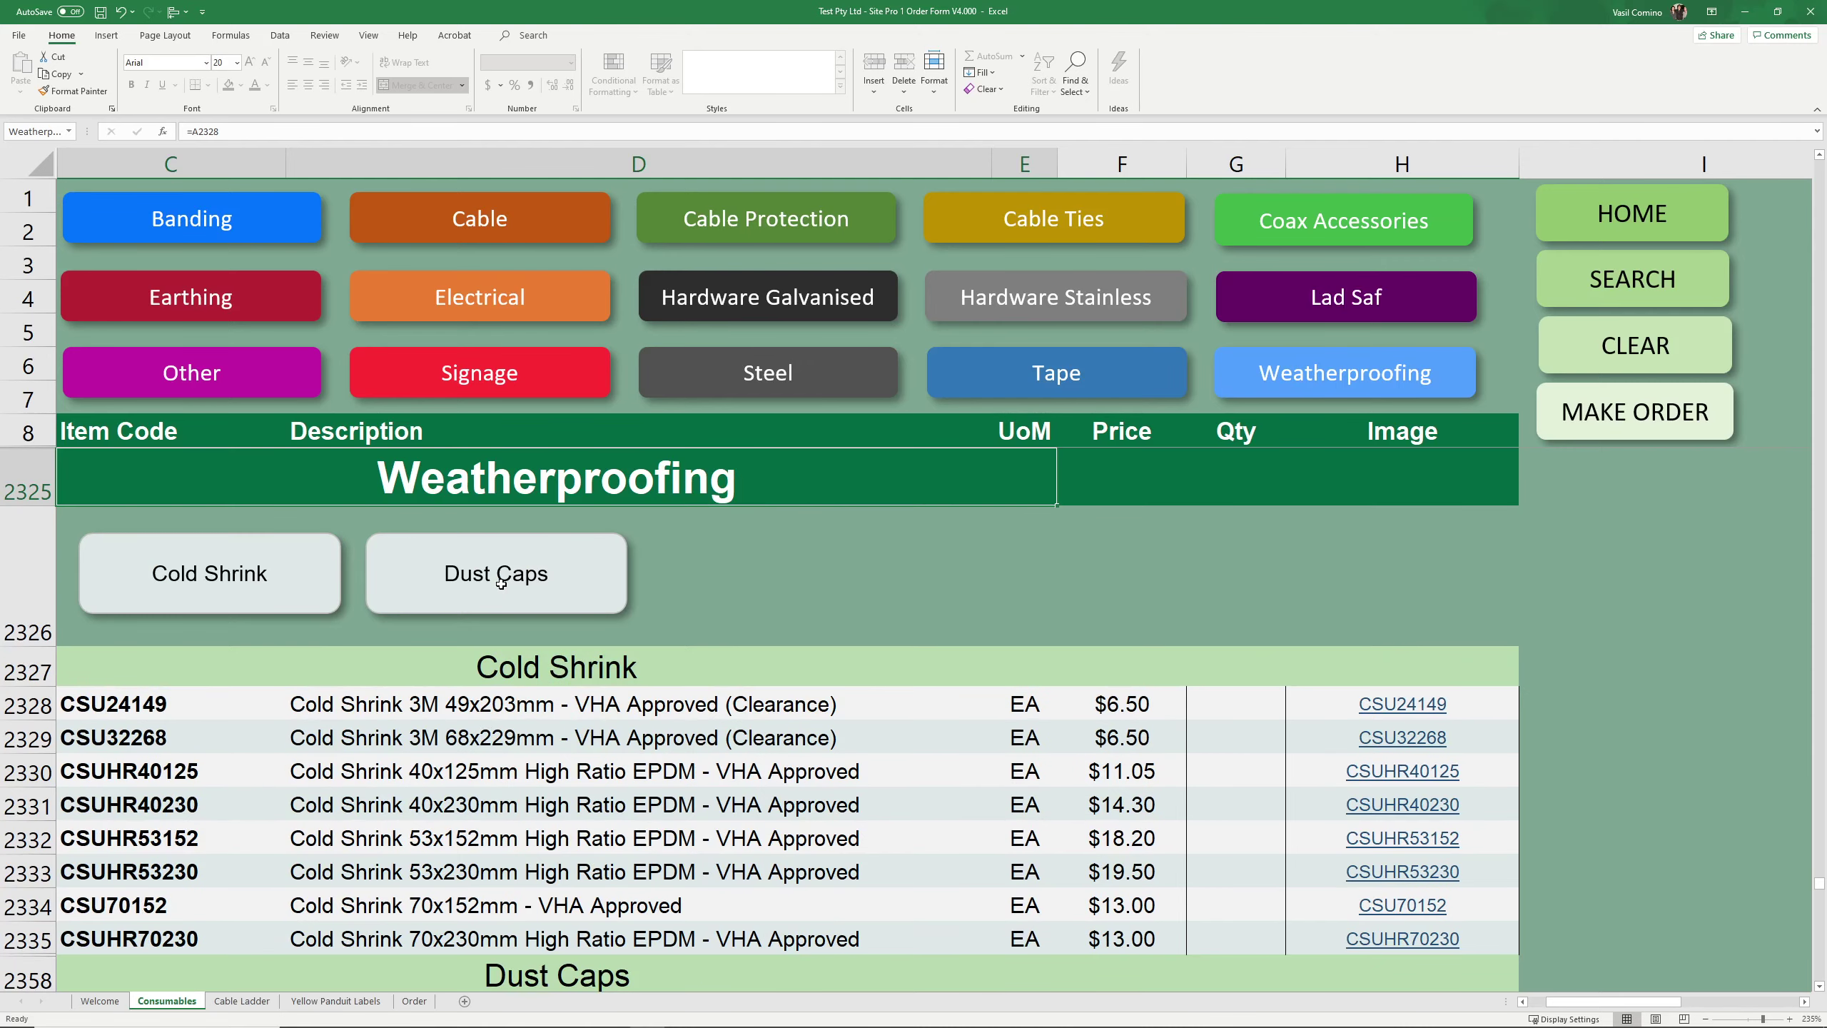
pyautogui.click(501, 585)
pyautogui.moveTo(164, 505)
pyautogui.mouseDown()
pyautogui.moveTo(646, 483)
pyautogui.moveTo(1227, 503)
pyautogui.mouseUp()
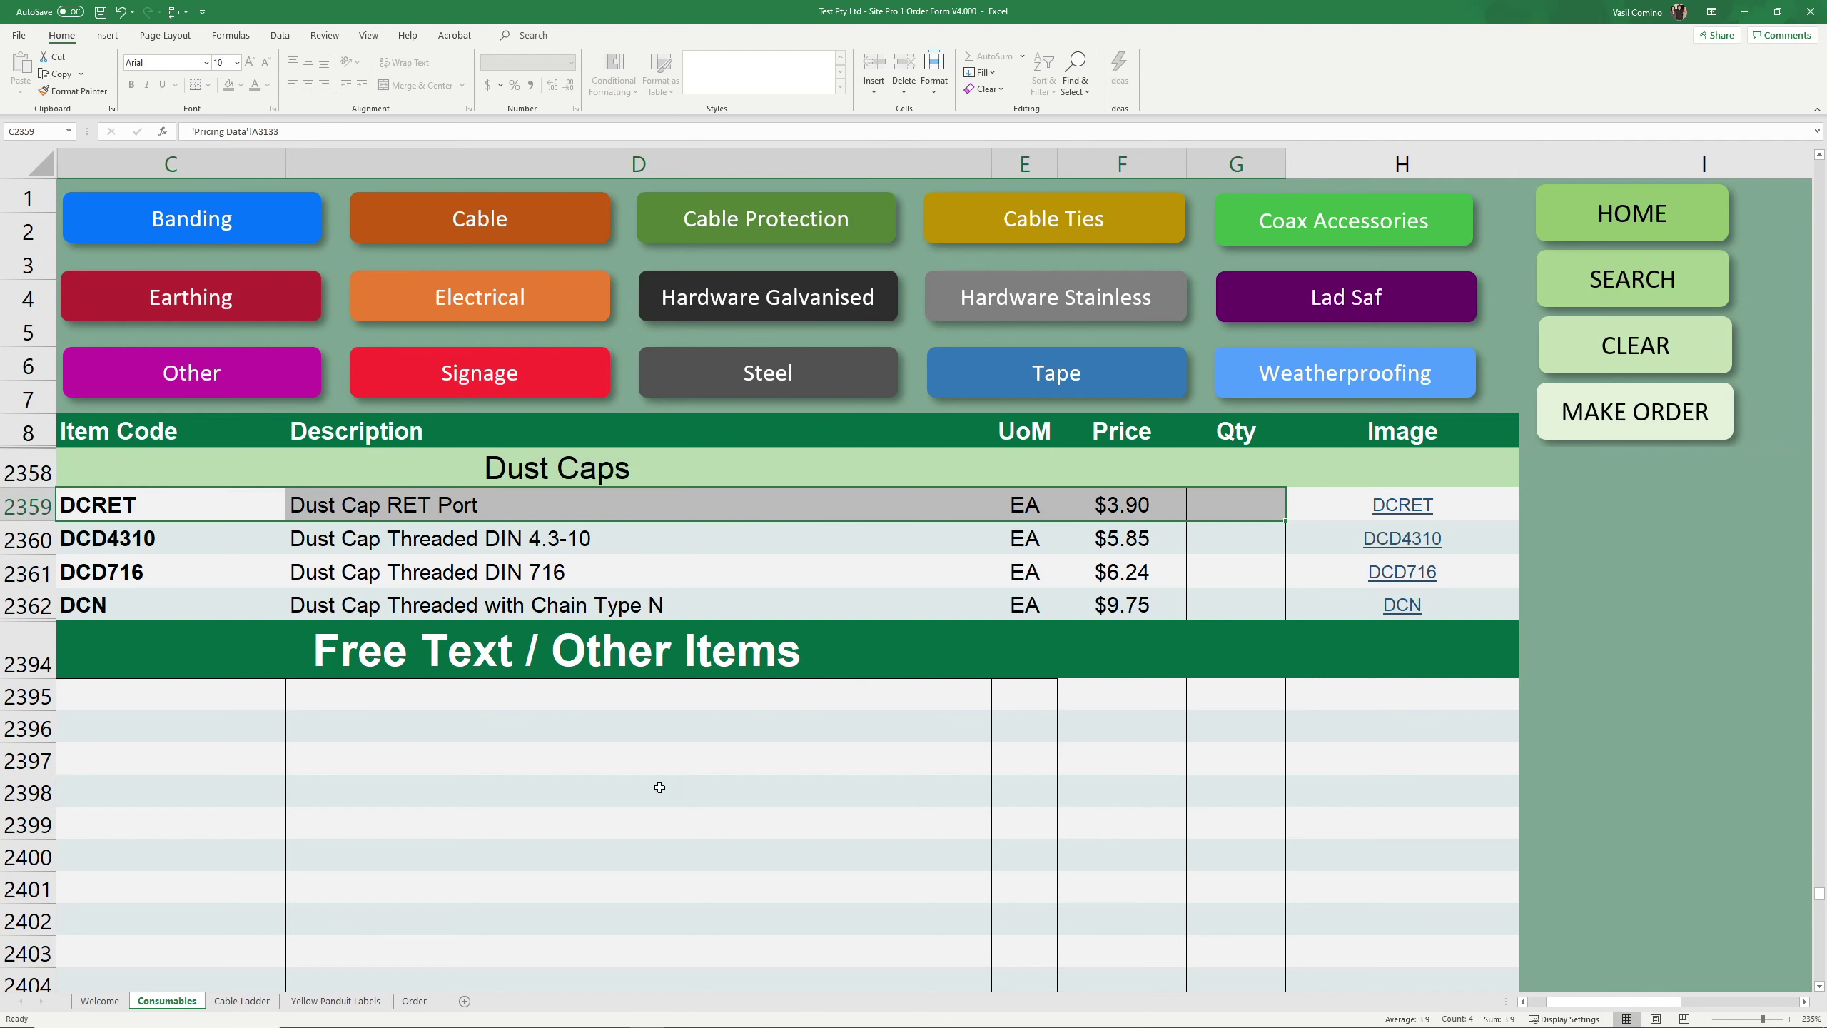
pyautogui.click(243, 1002)
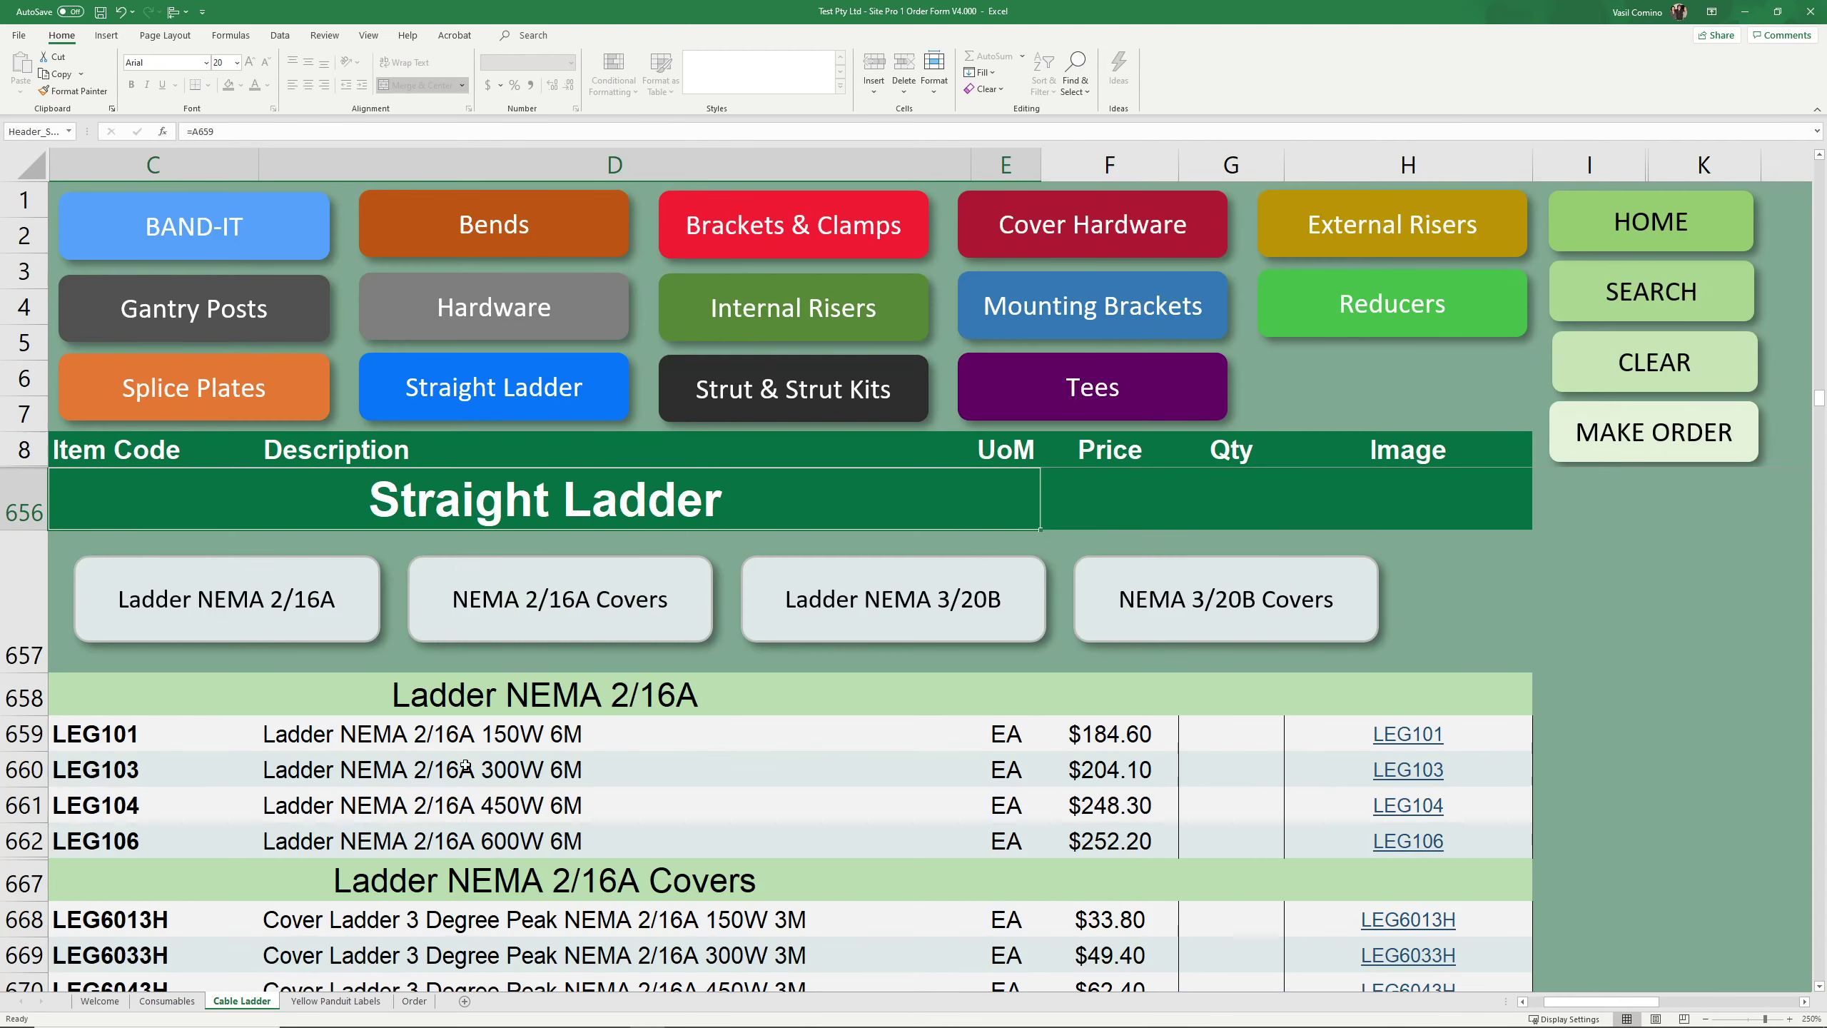
pyautogui.click(1397, 742)
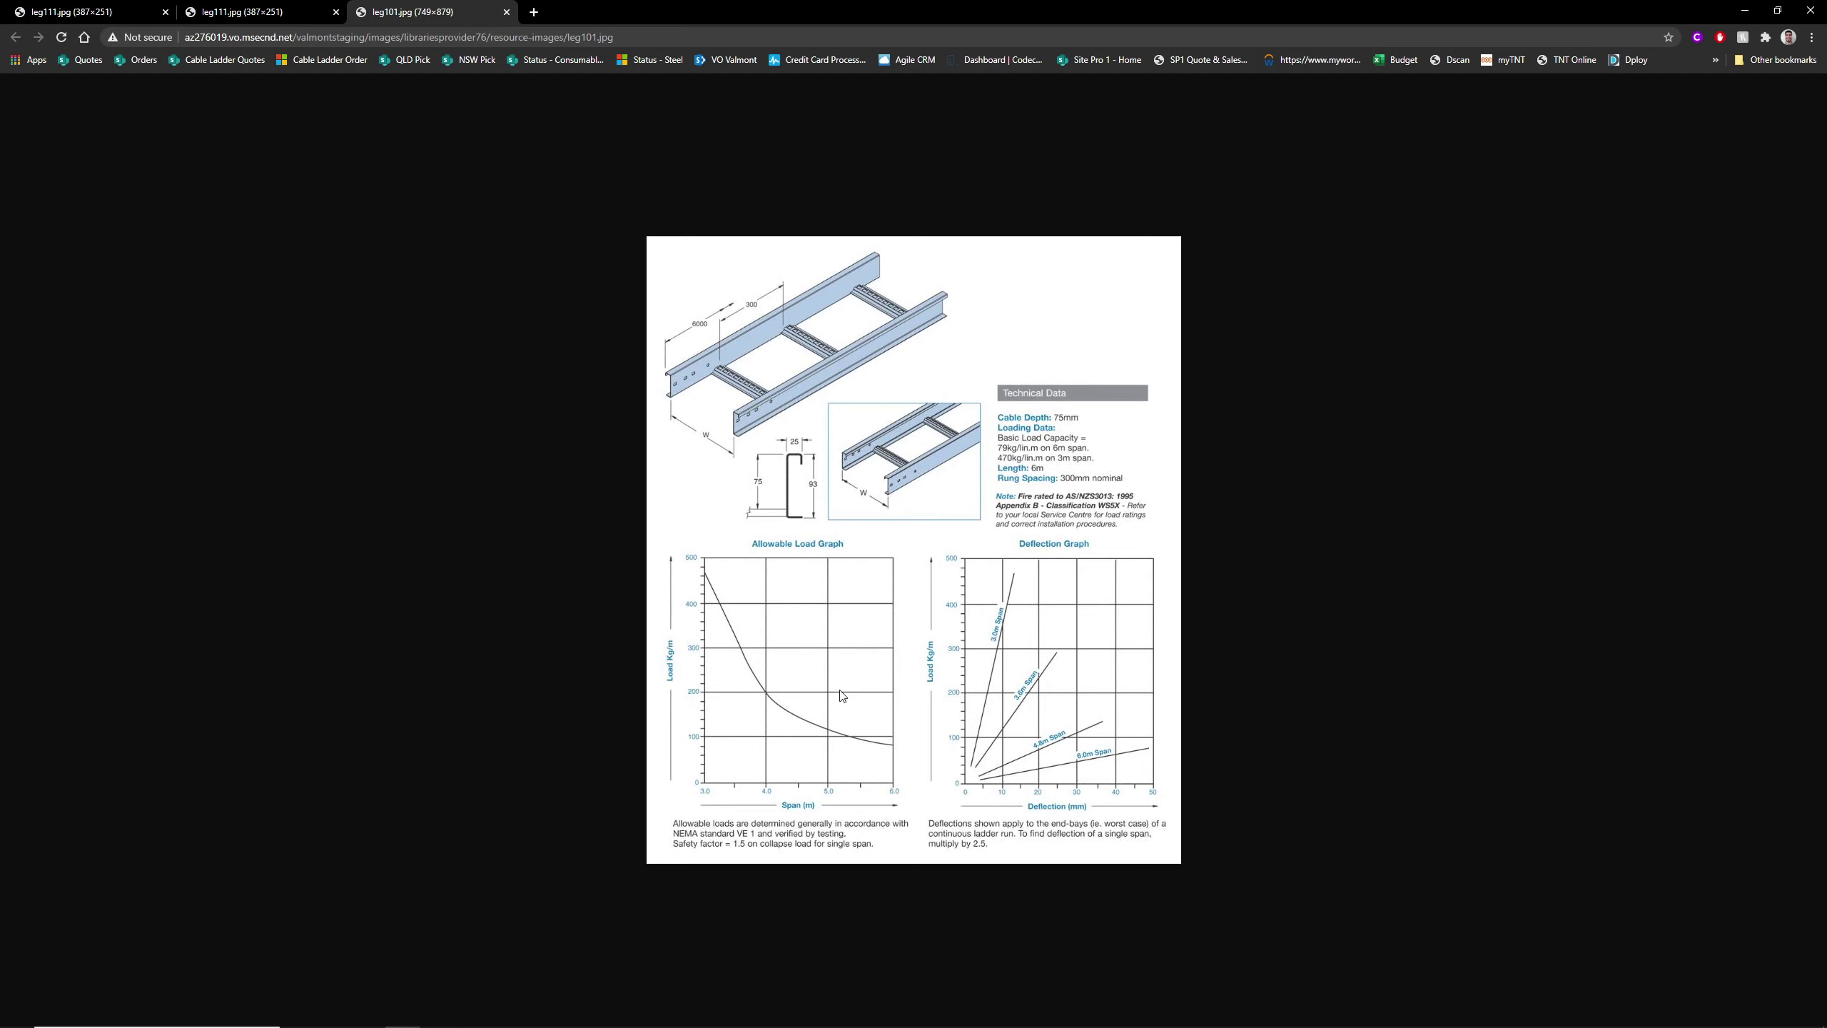
pyautogui.hotkey('alt', 'Tab')
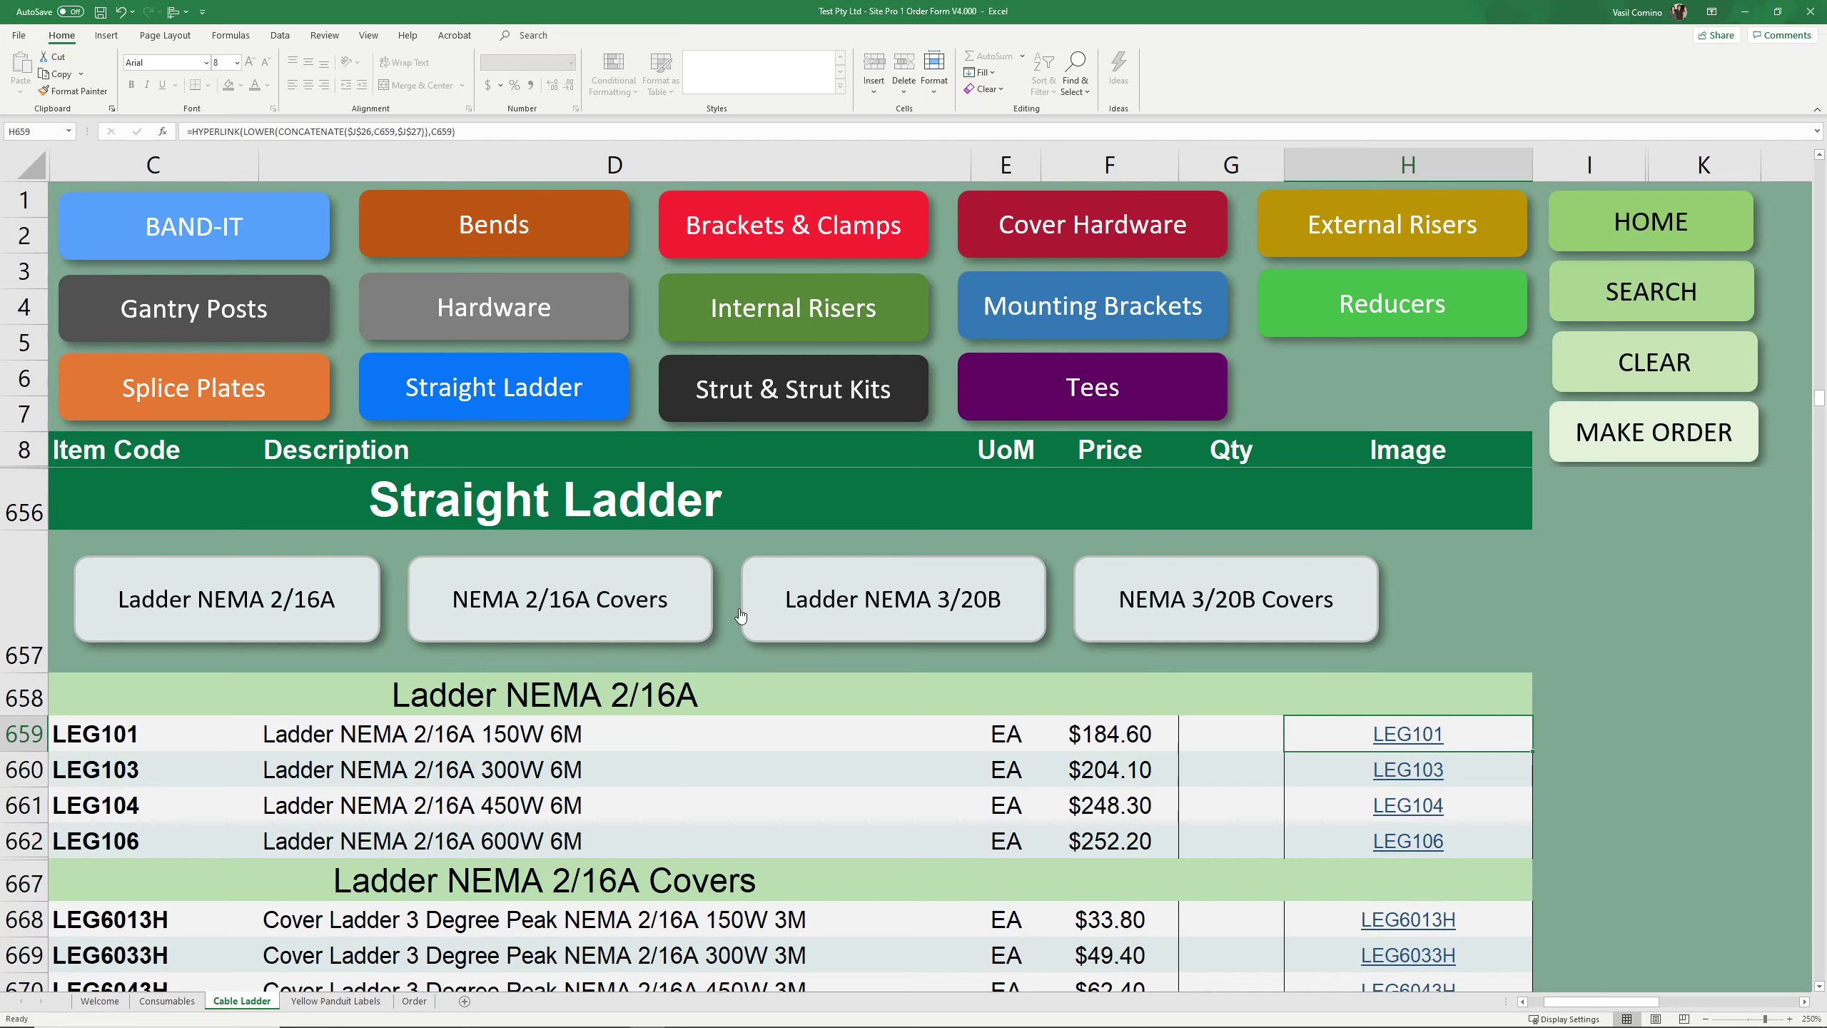
# Jump to Gantry Posts and highlight the GPNTAB gantry post with base row.
pyautogui.click(257, 319)
pyautogui.scroll(-1, 173, 720)
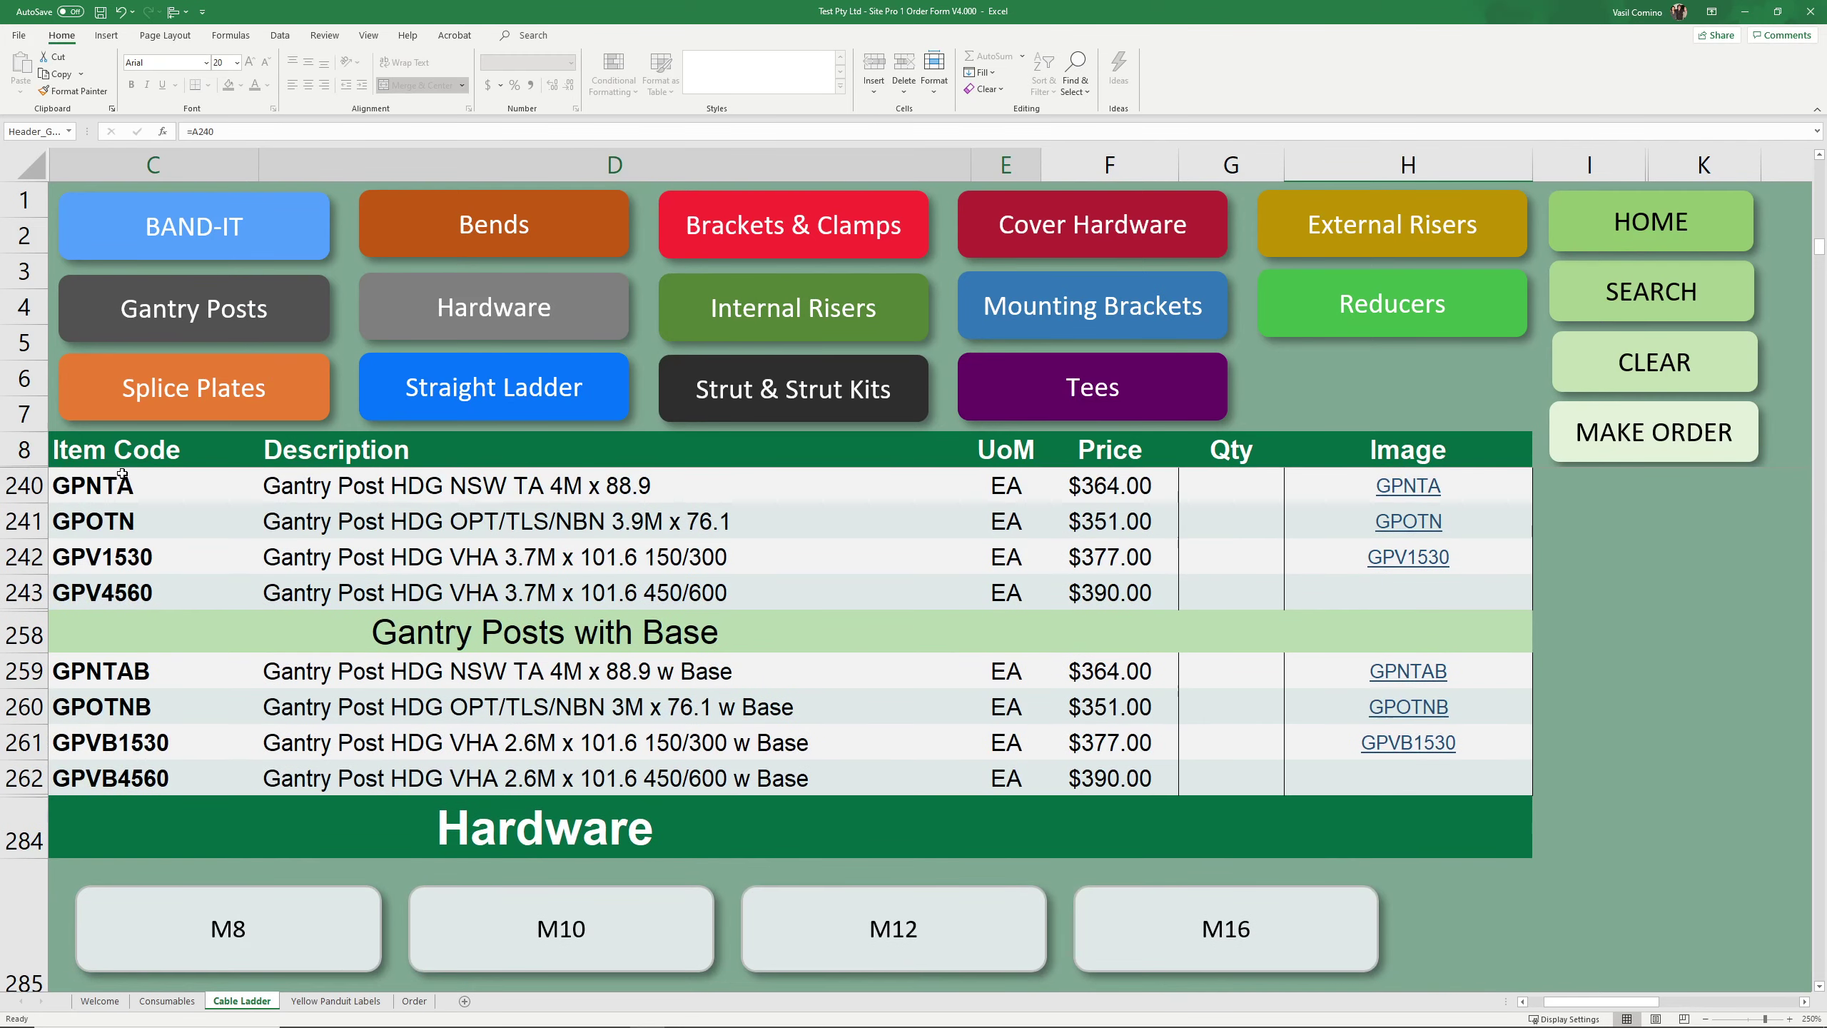
pyautogui.moveTo(122, 473); pyautogui.dragTo(288, 486)
pyautogui.scroll(1, 175, 791)
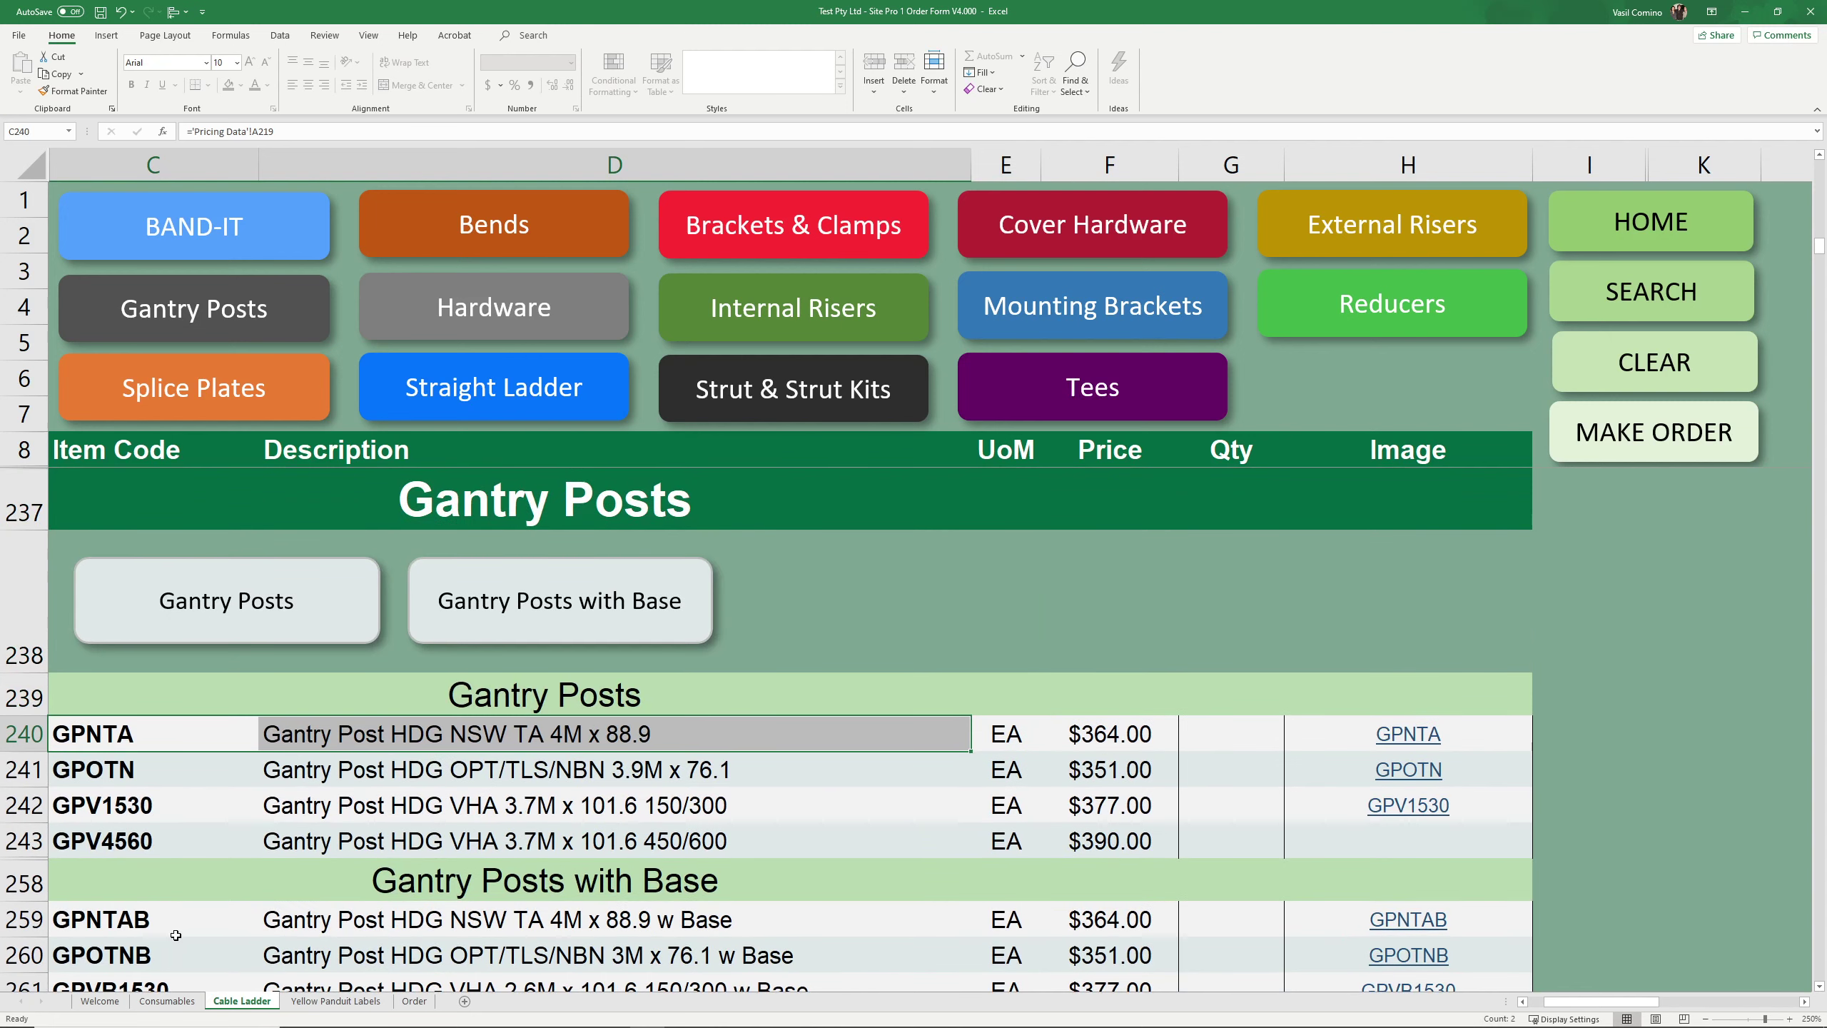
pyautogui.moveTo(176, 934); pyautogui.dragTo(637, 909)
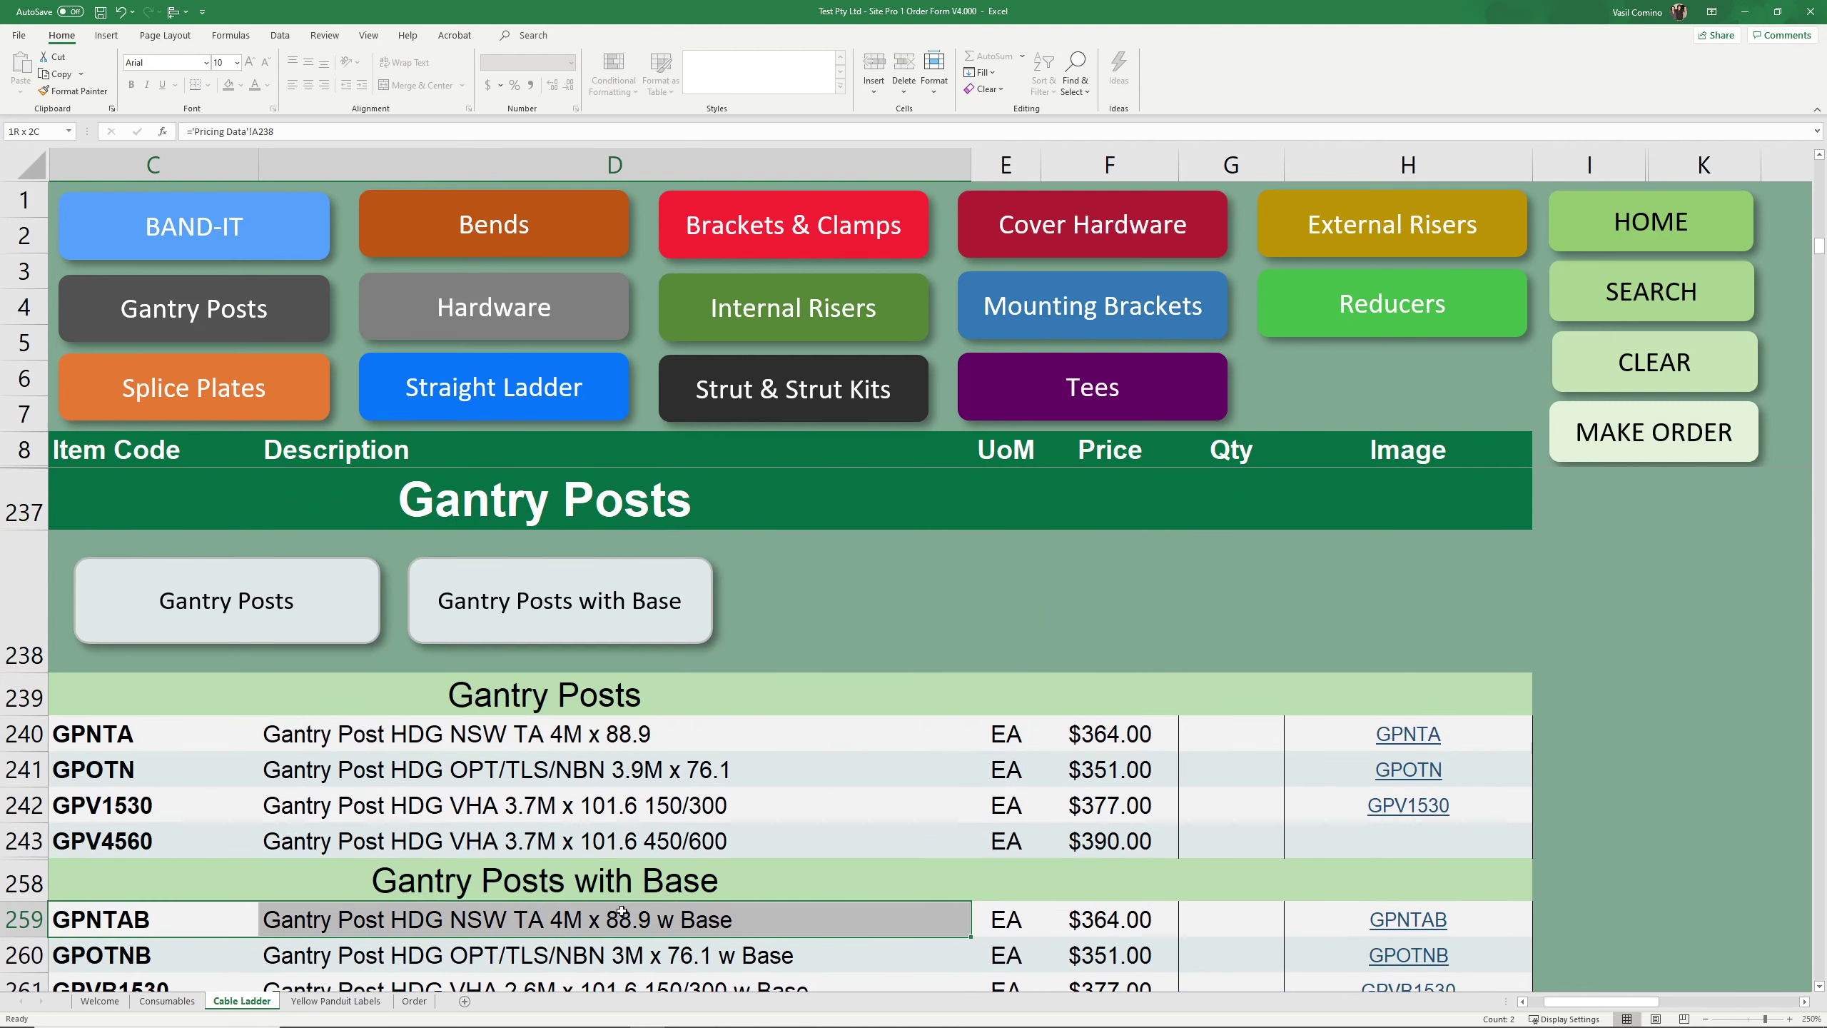
# Jump to Cover Hardware and highlight the four Unistrut cover clip rows.
pyautogui.click(1074, 232)
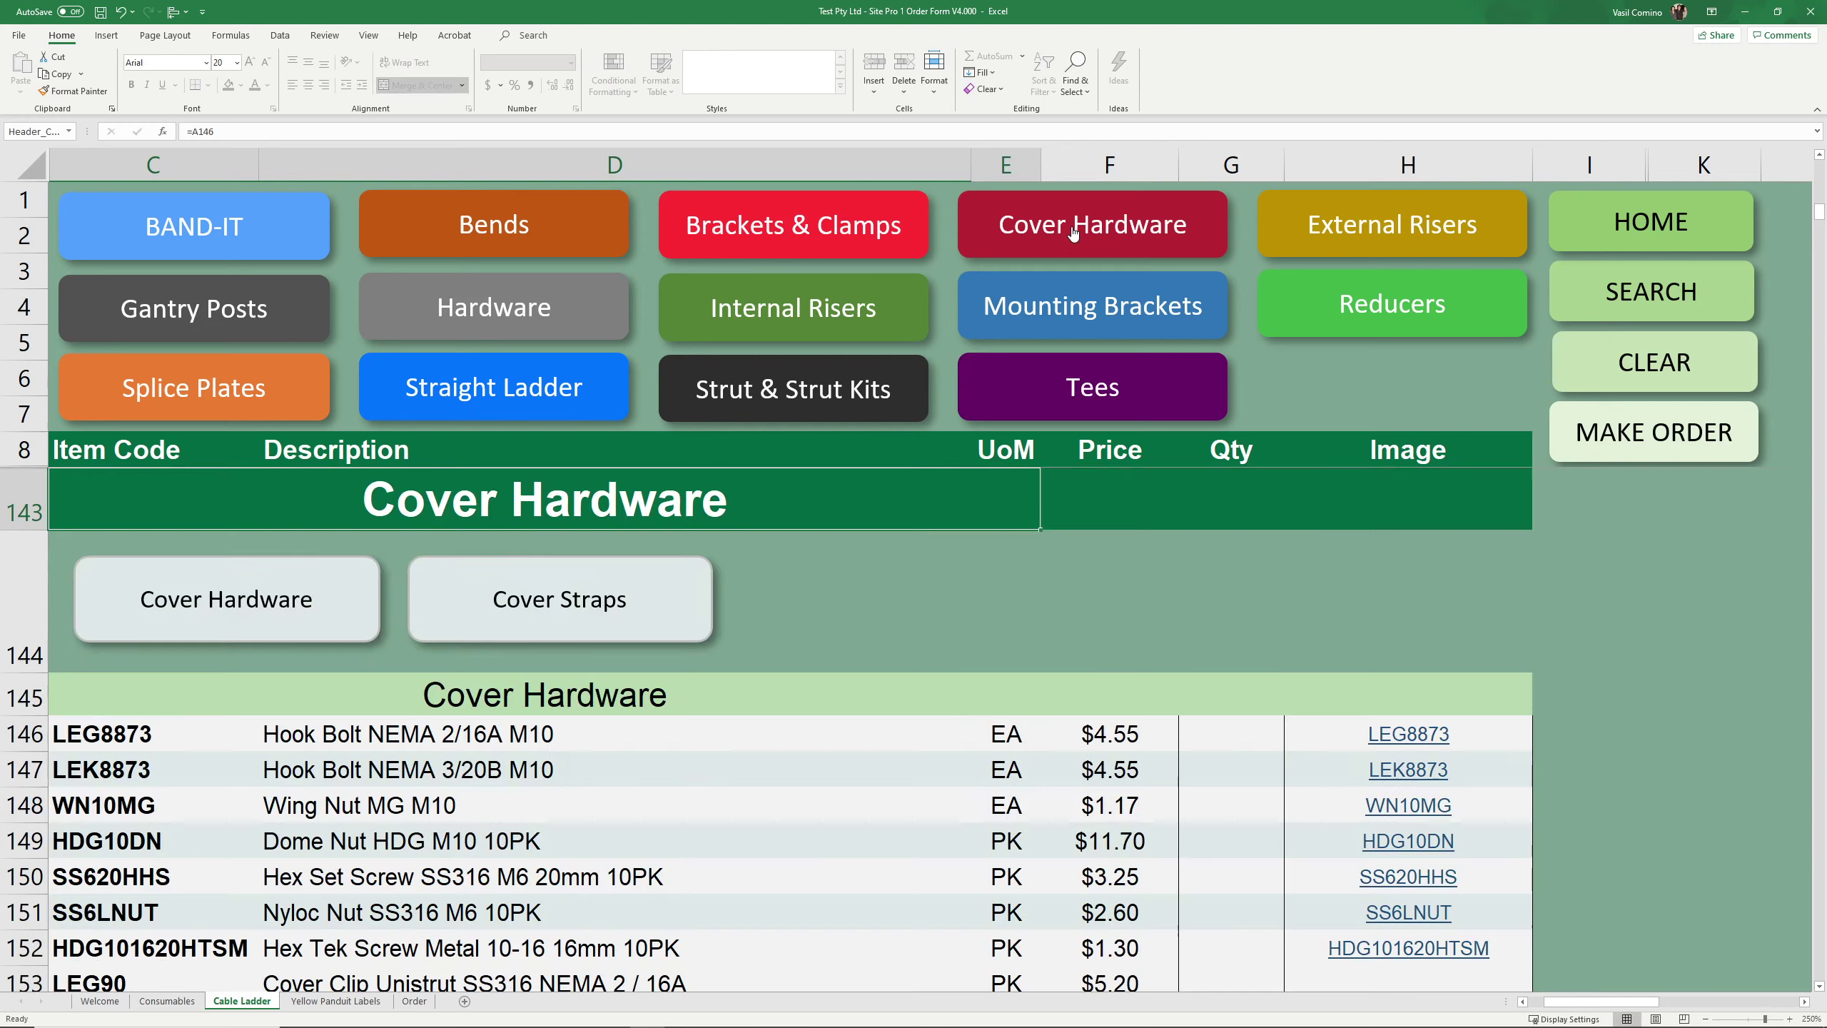
pyautogui.scroll(-1, 164, 762)
pyautogui.moveTo(170, 746)
pyautogui.mouseDown()
pyautogui.moveTo(302, 770)
pyautogui.moveTo(302, 842)
pyautogui.mouseUp()
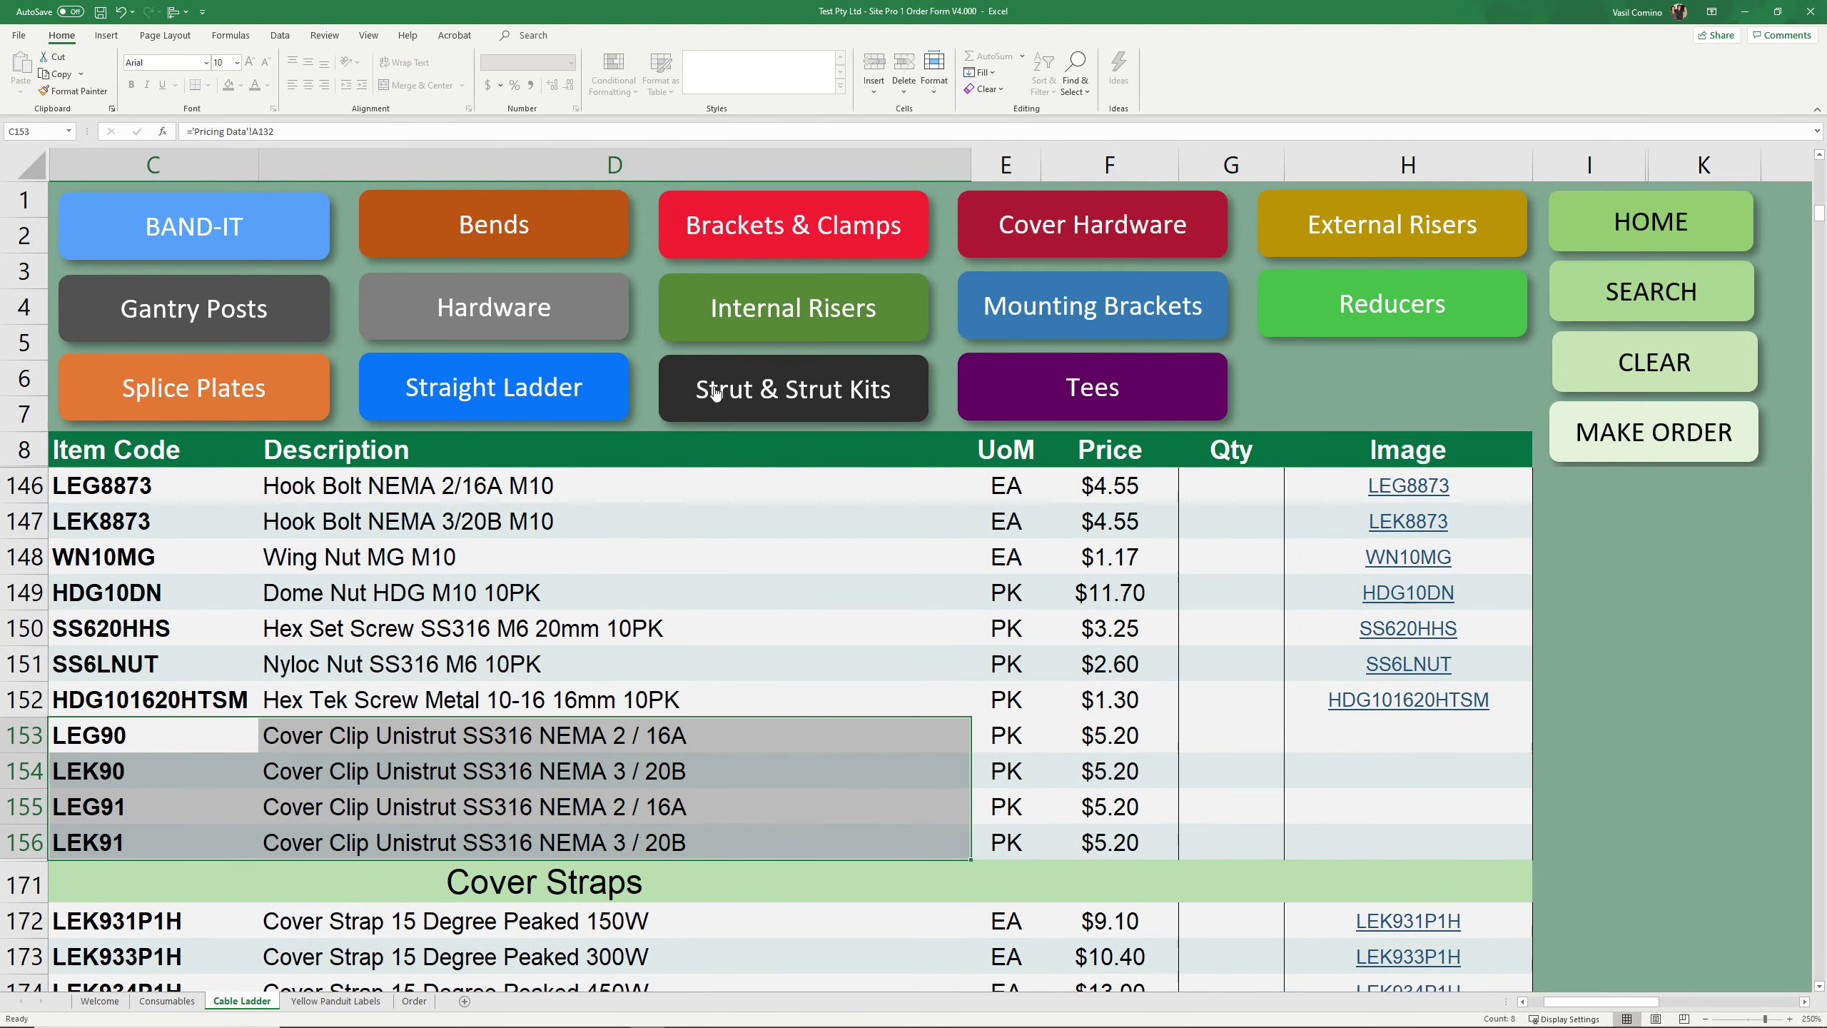
# In Strut & Strut Kits, highlight the four pre-drilled strut rows and the Hold Down and Vertical Assembly kits.
pyautogui.click(741, 389)
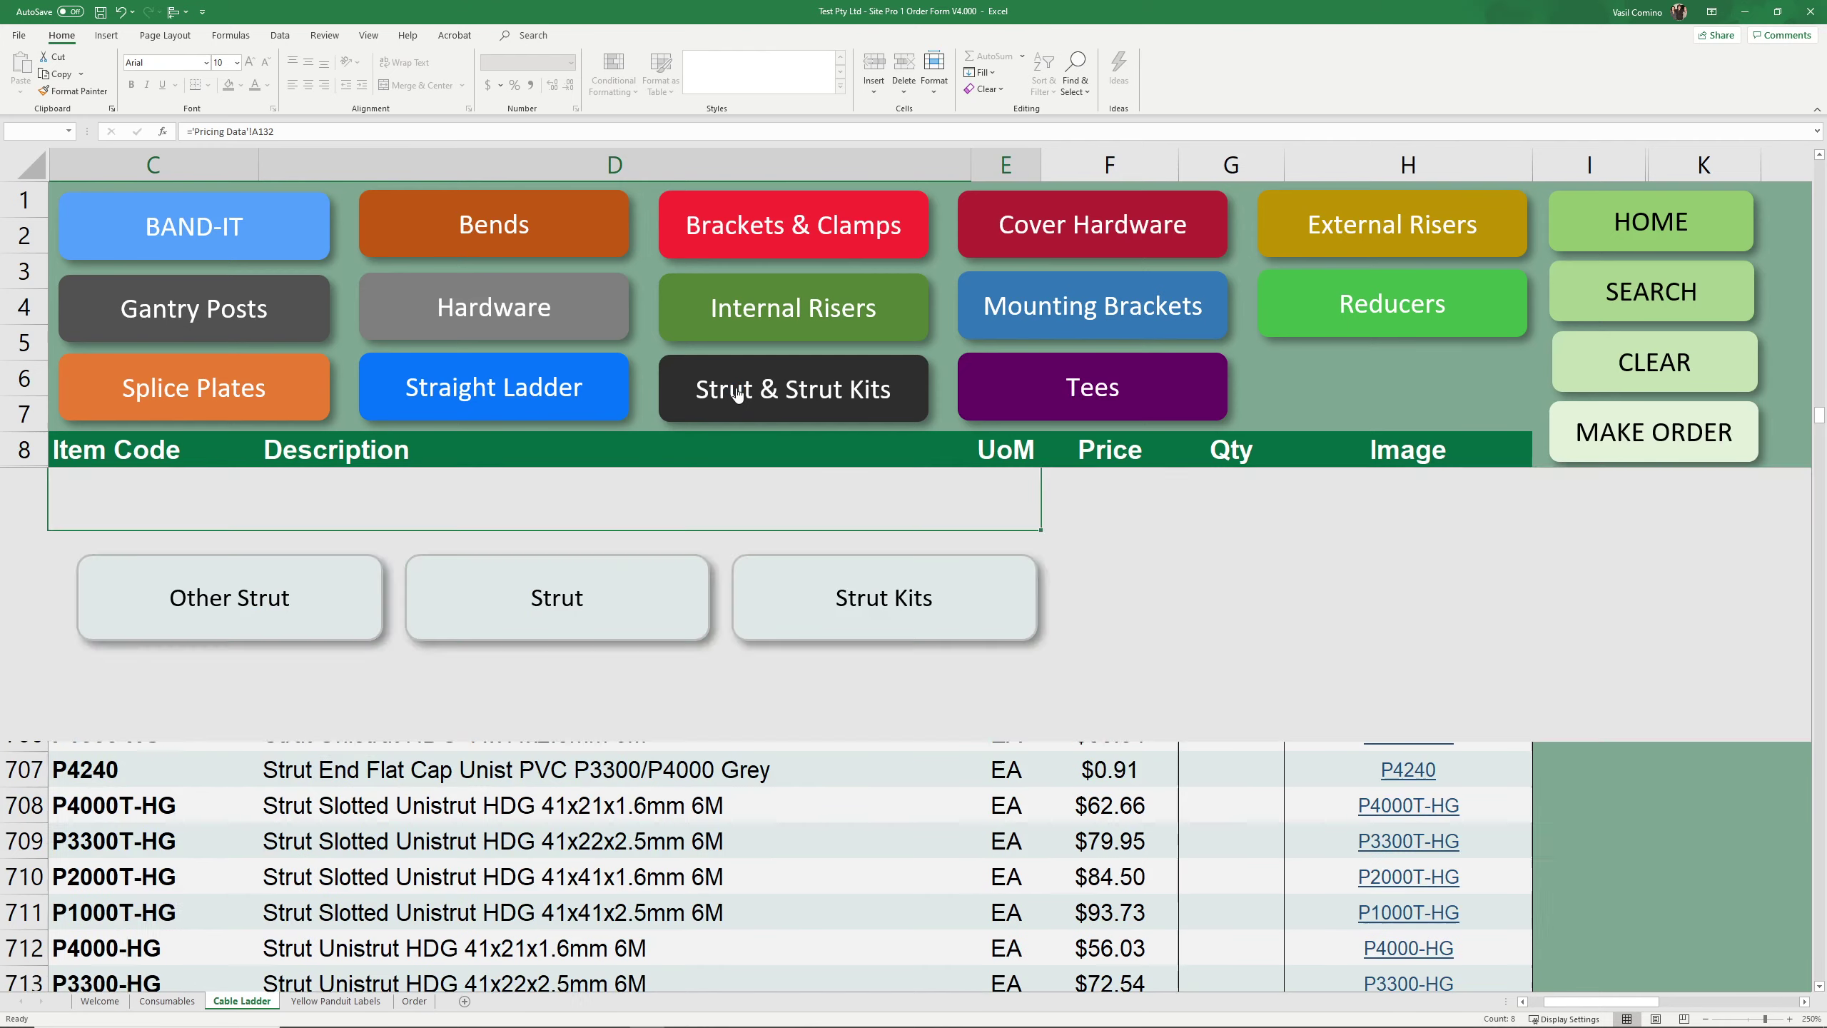
pyautogui.click(527, 617)
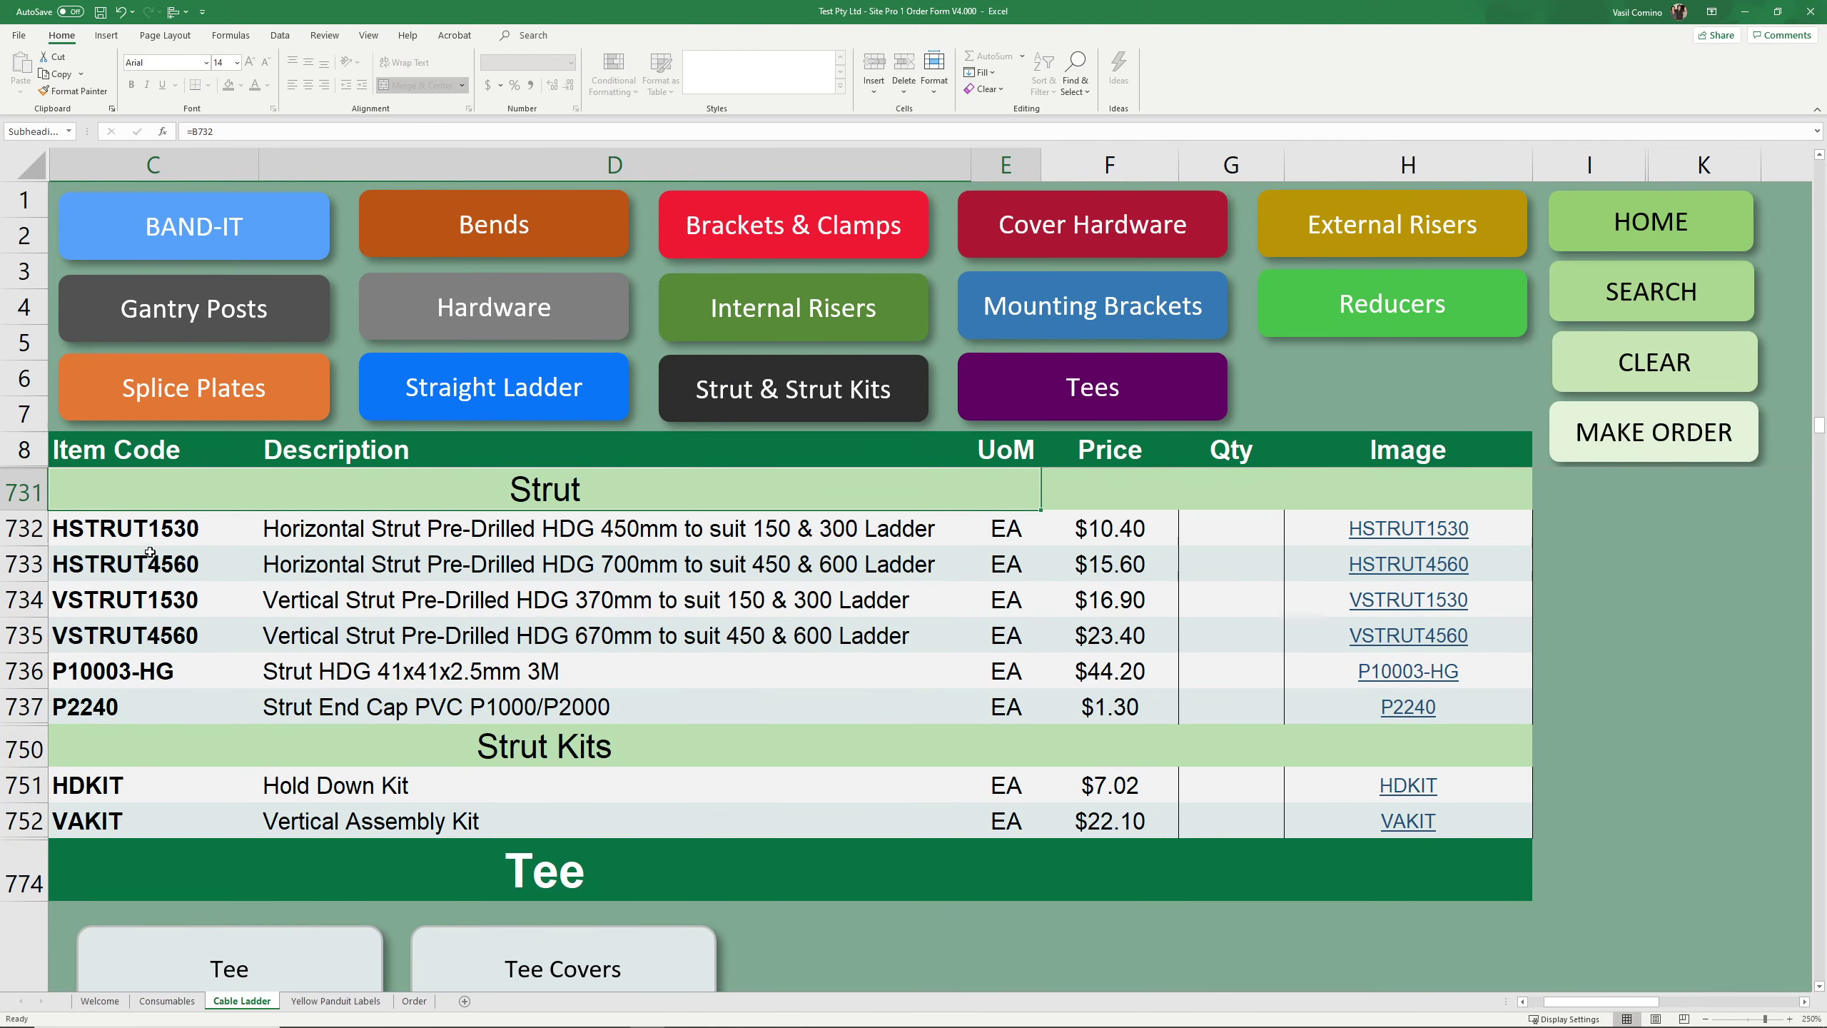
pyautogui.moveTo(142, 527); pyautogui.dragTo(676, 638)
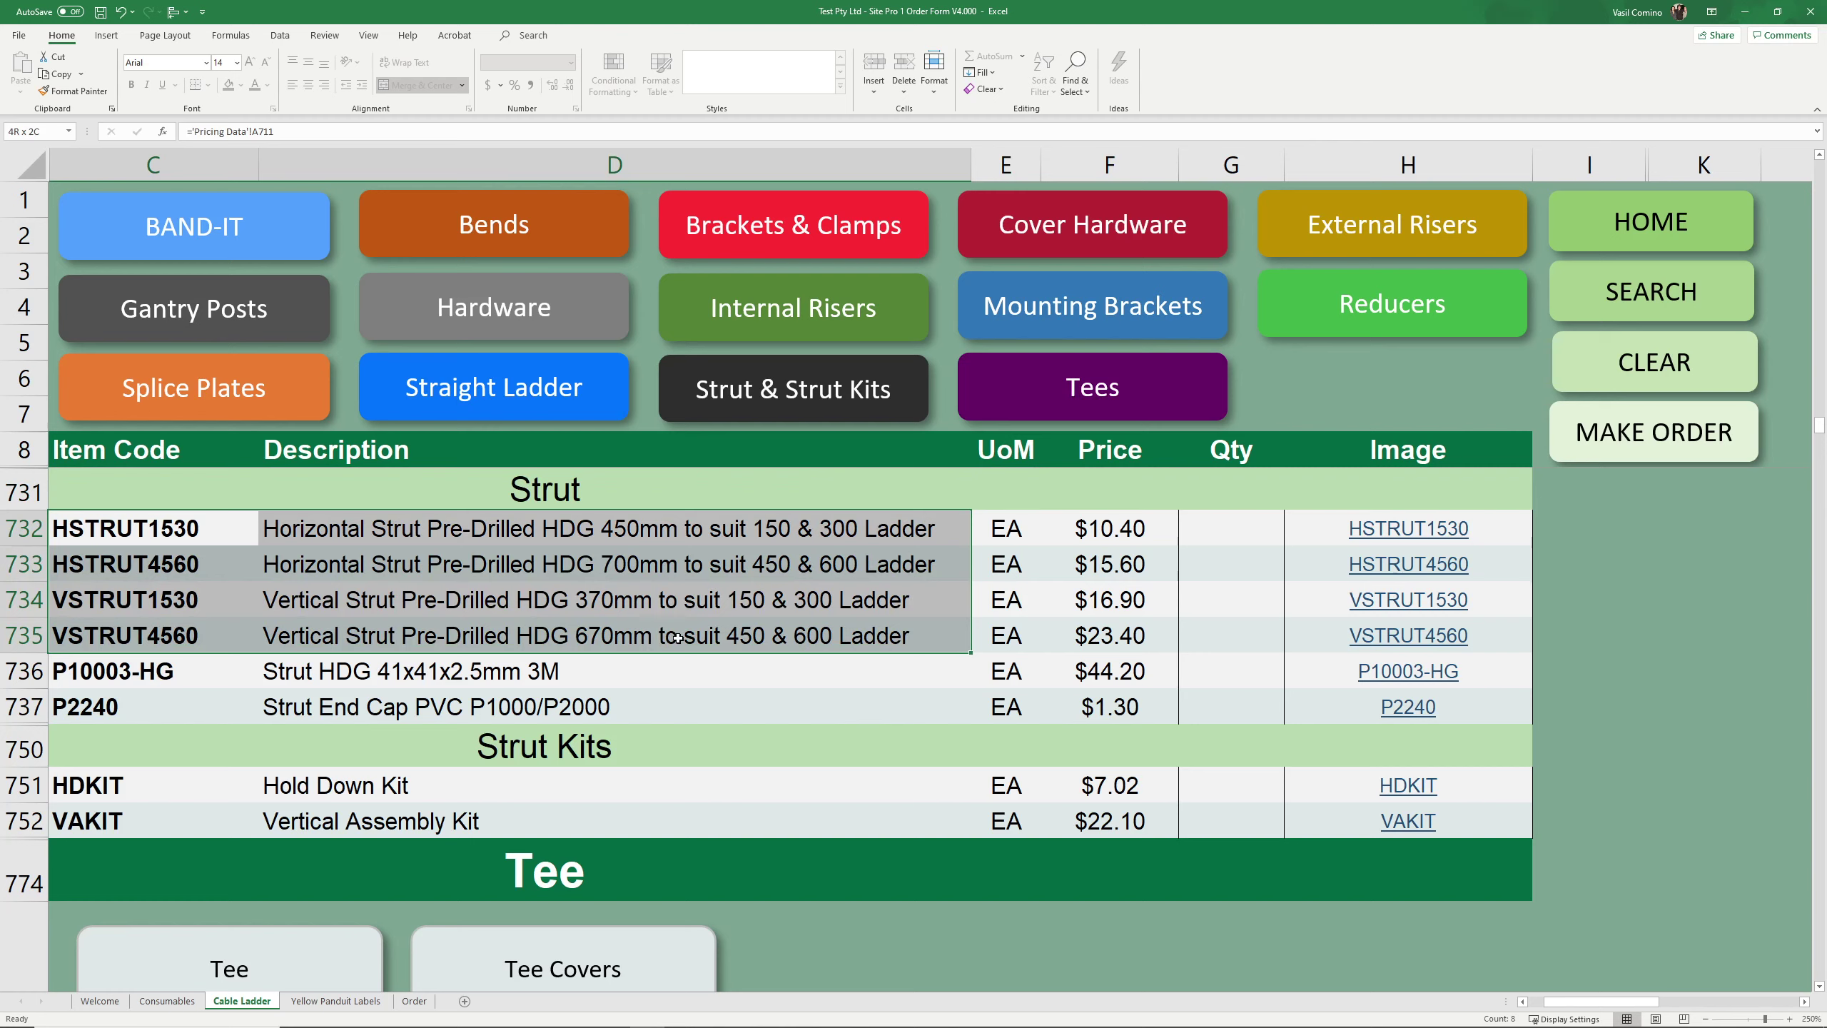
pyautogui.moveTo(676, 637); pyautogui.dragTo(658, 636)
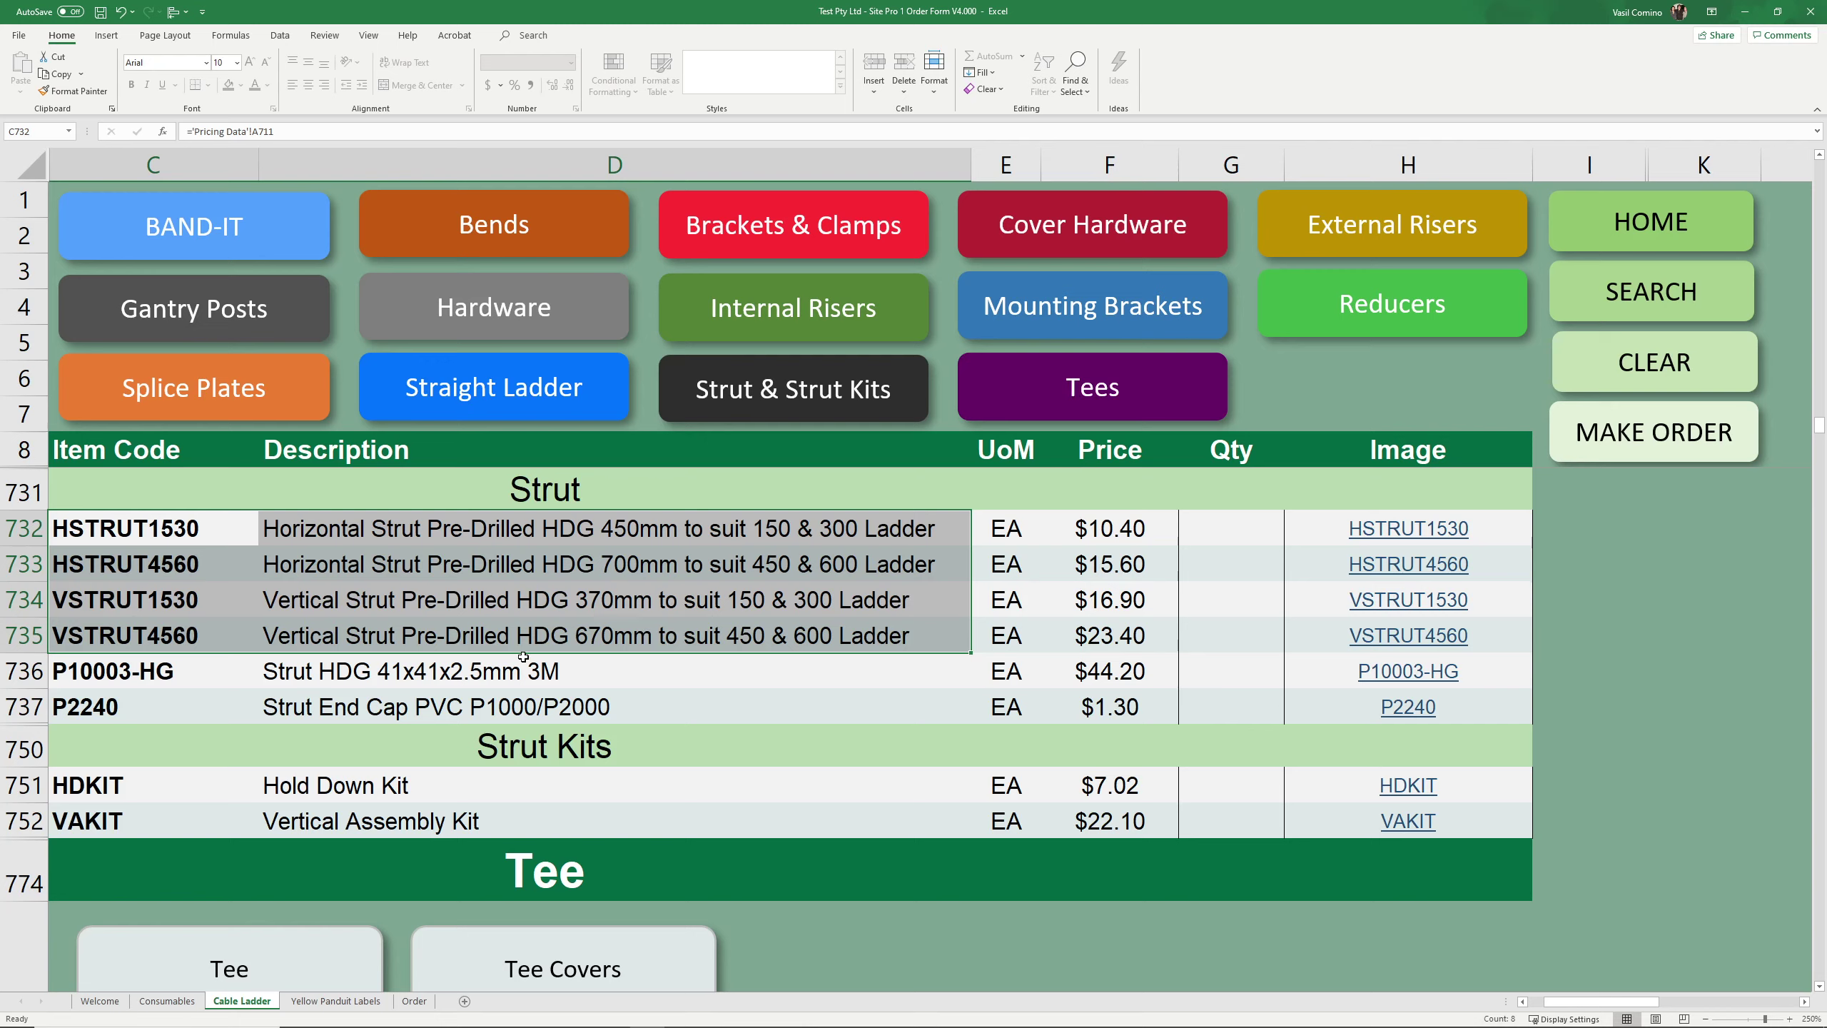
pyautogui.moveTo(129, 780)
pyautogui.mouseDown()
pyautogui.moveTo(532, 673)
pyautogui.moveTo(672, 770)
pyautogui.moveTo(676, 816)
pyautogui.moveTo(1238, 818)
pyautogui.moveTo(1151, 819)
pyautogui.mouseUp()
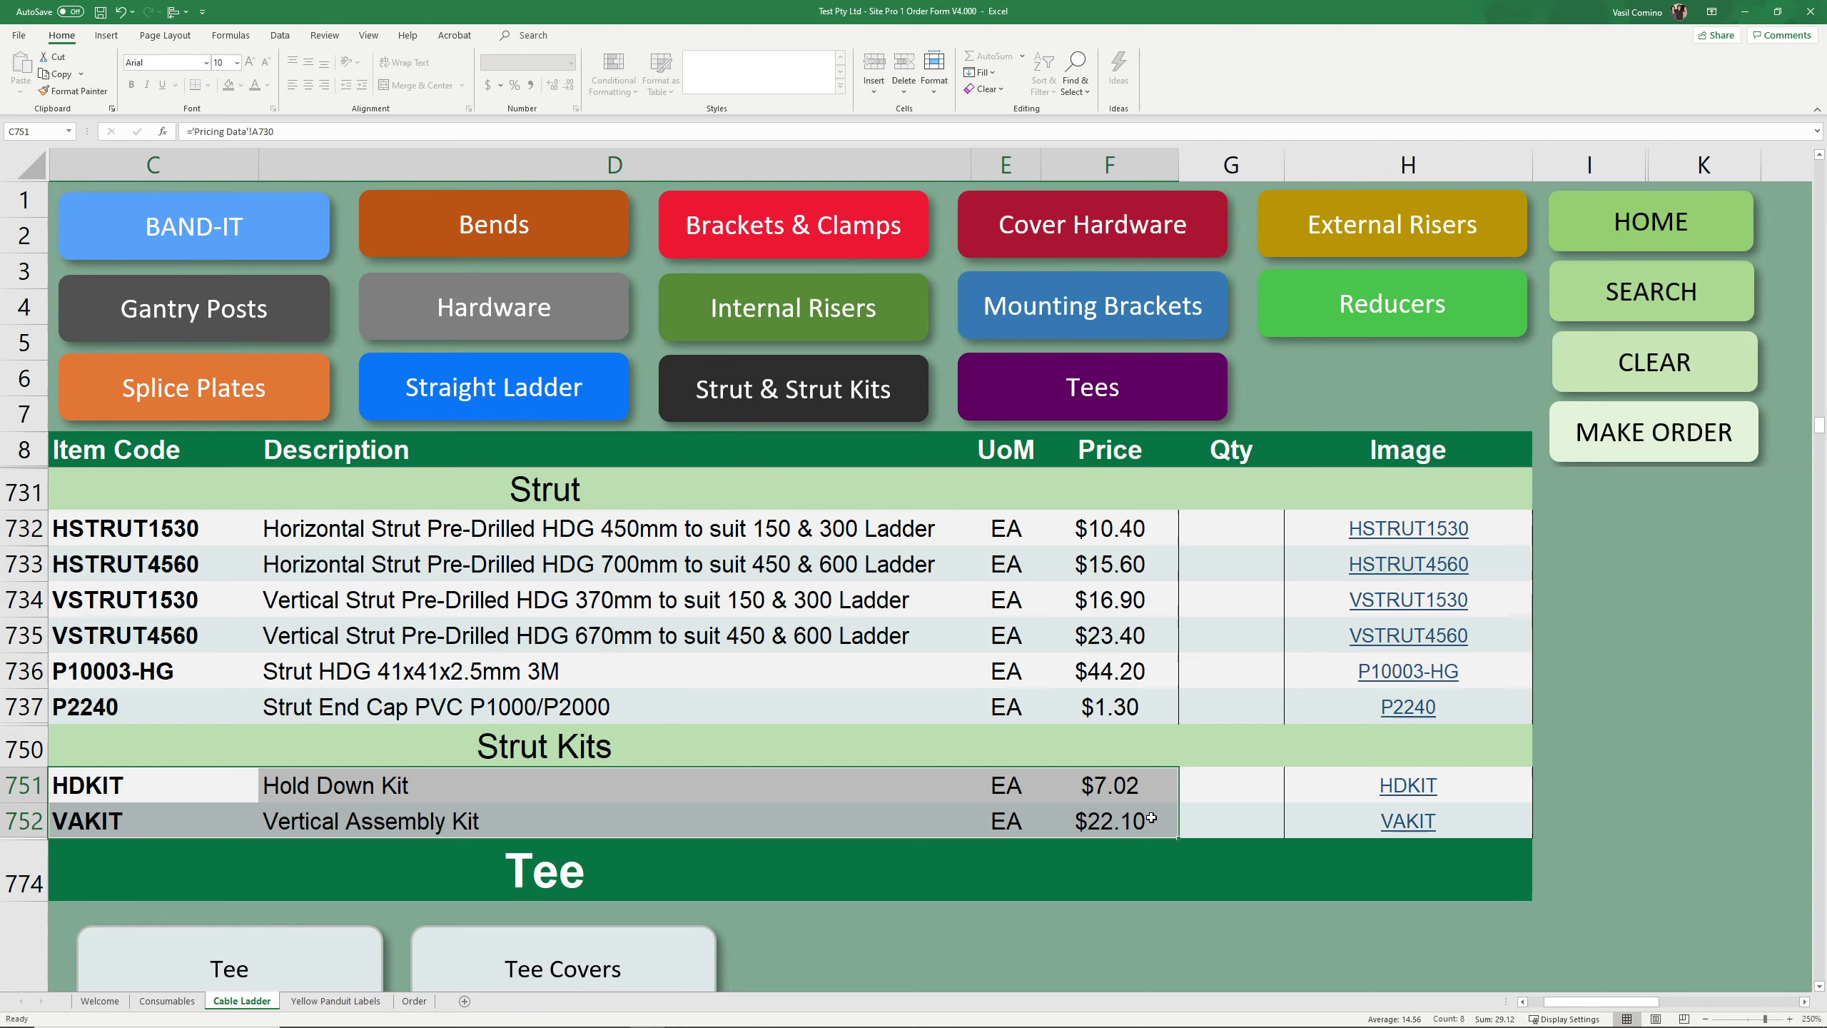
# On the Order sheet, clear the Request Type in F5 and show its Quote/Order dropdown.
pyautogui.click(1649, 452)
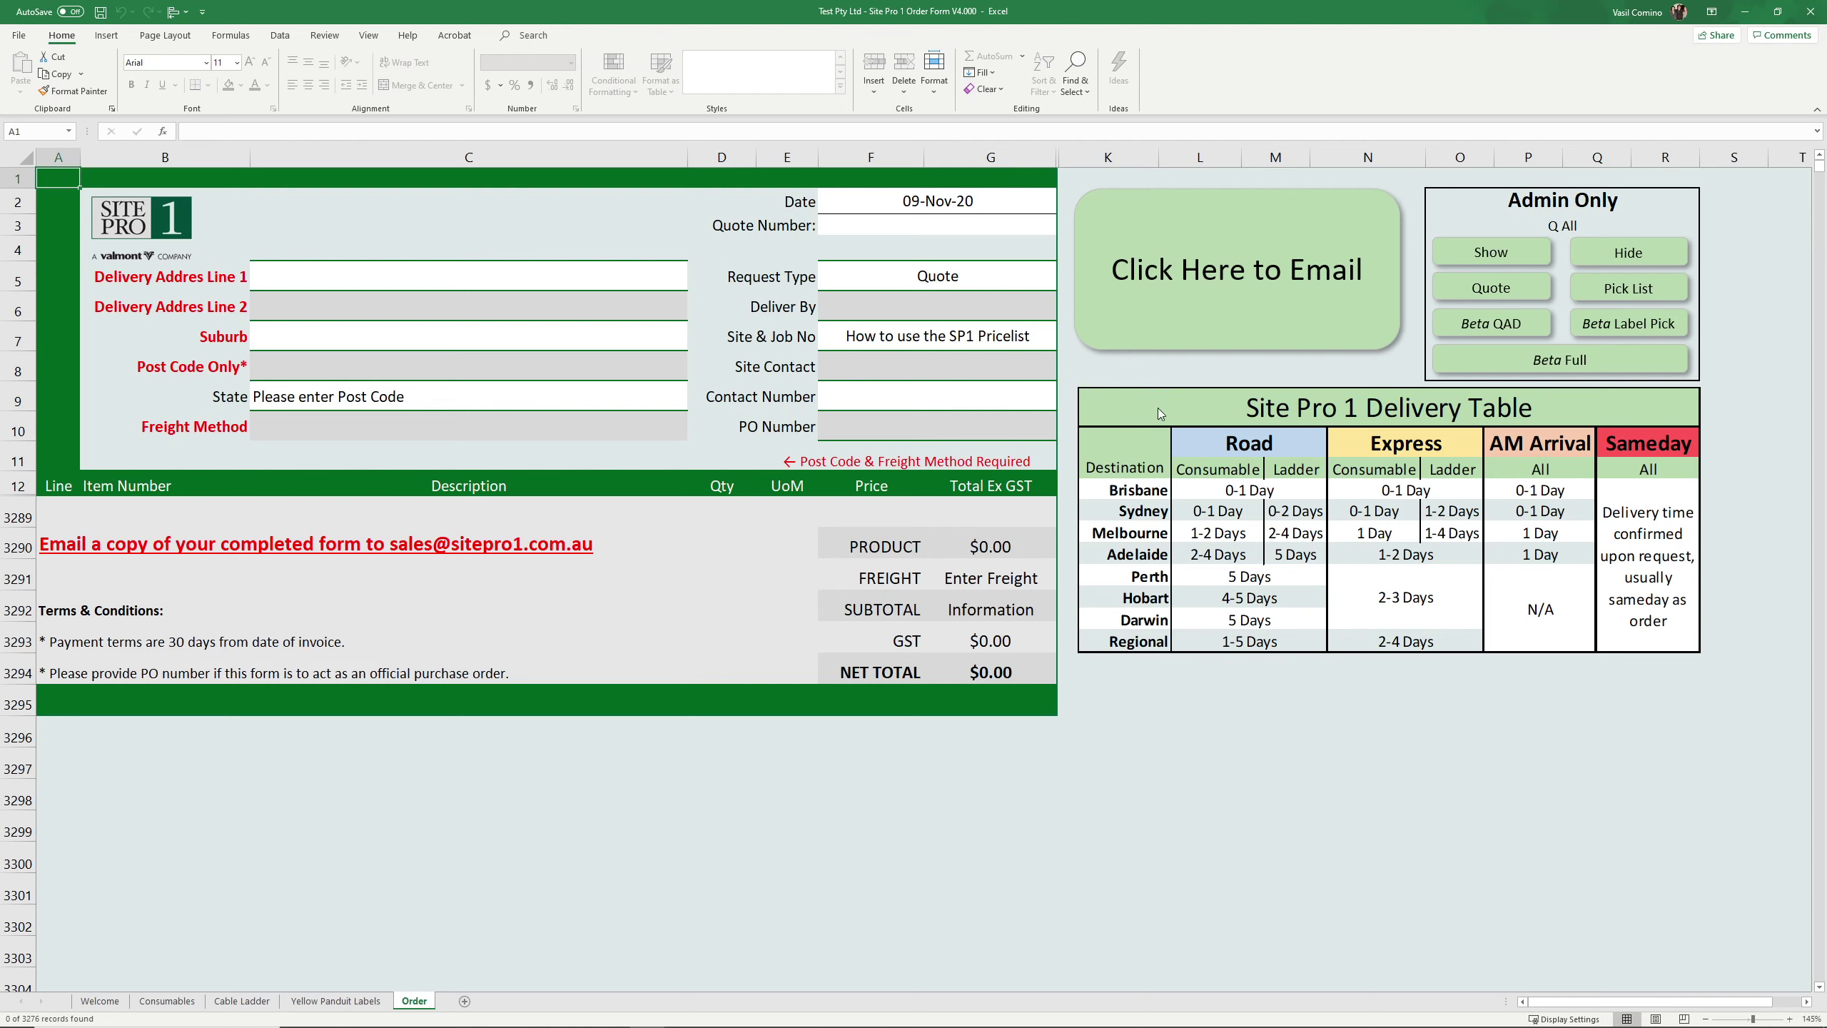
pyautogui.click(919, 275)
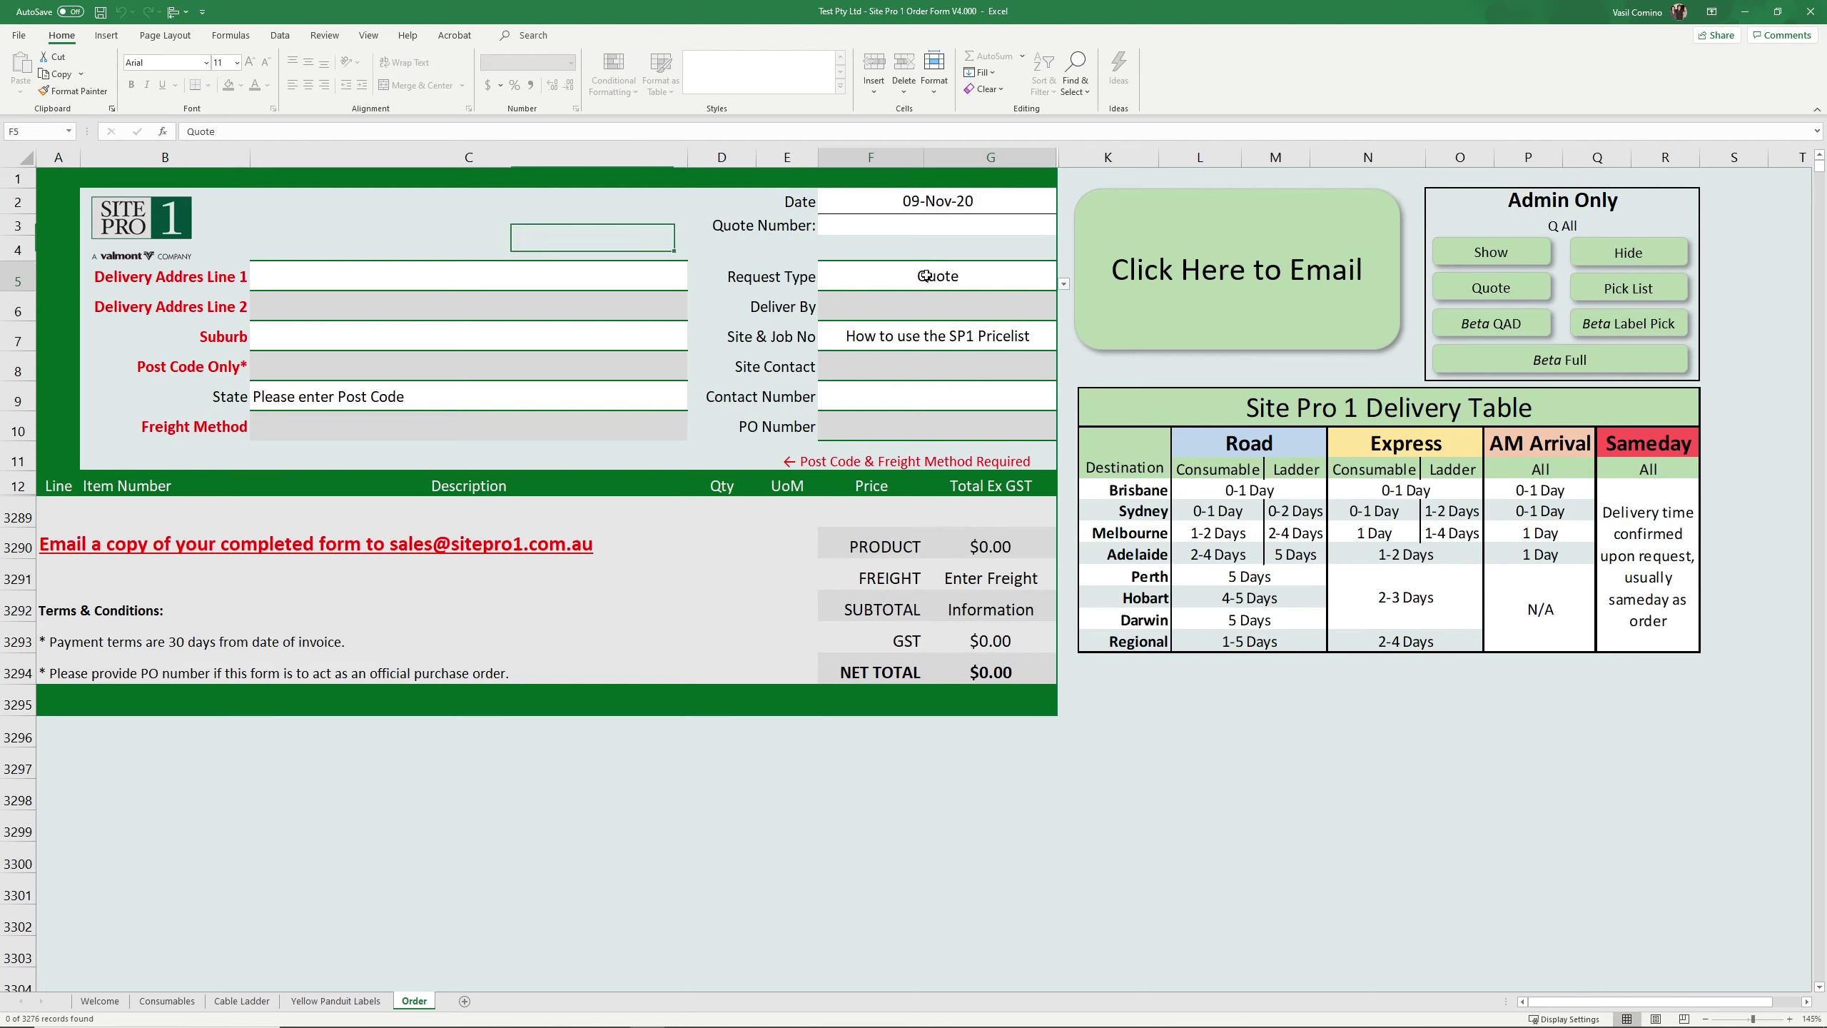
pyautogui.press('Delete')
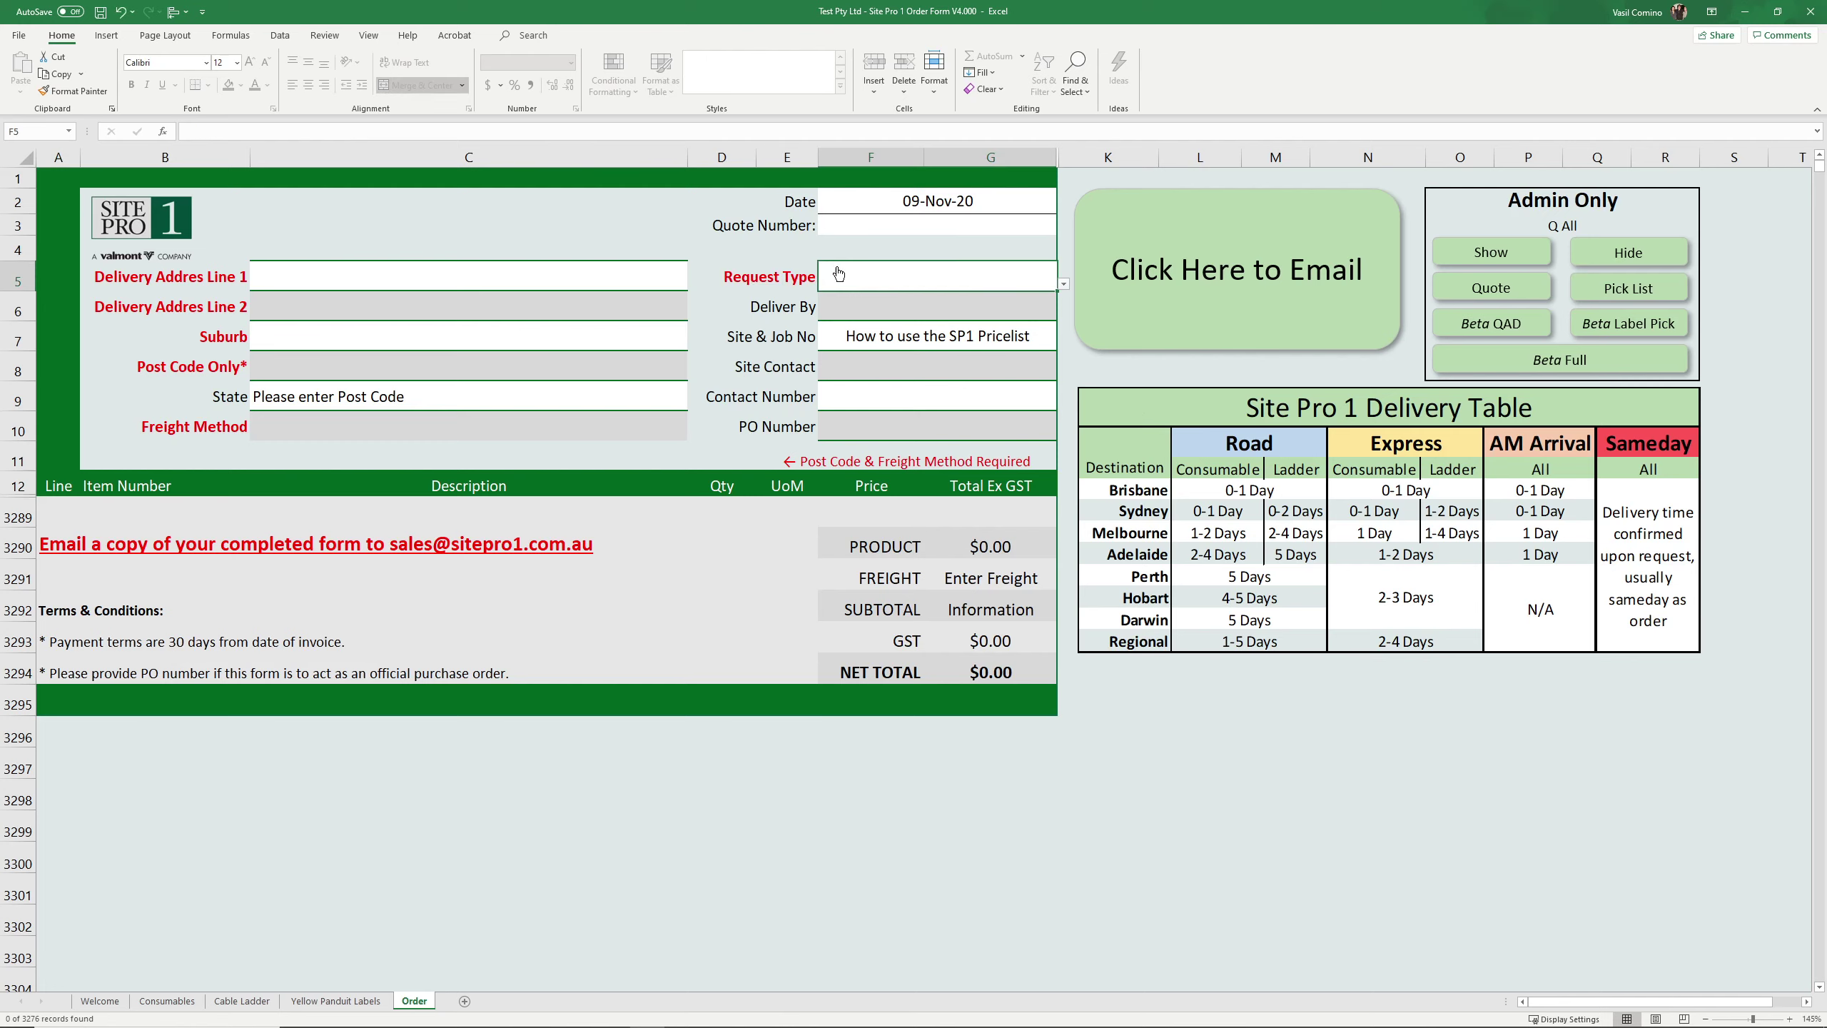
pyautogui.click(1063, 284)
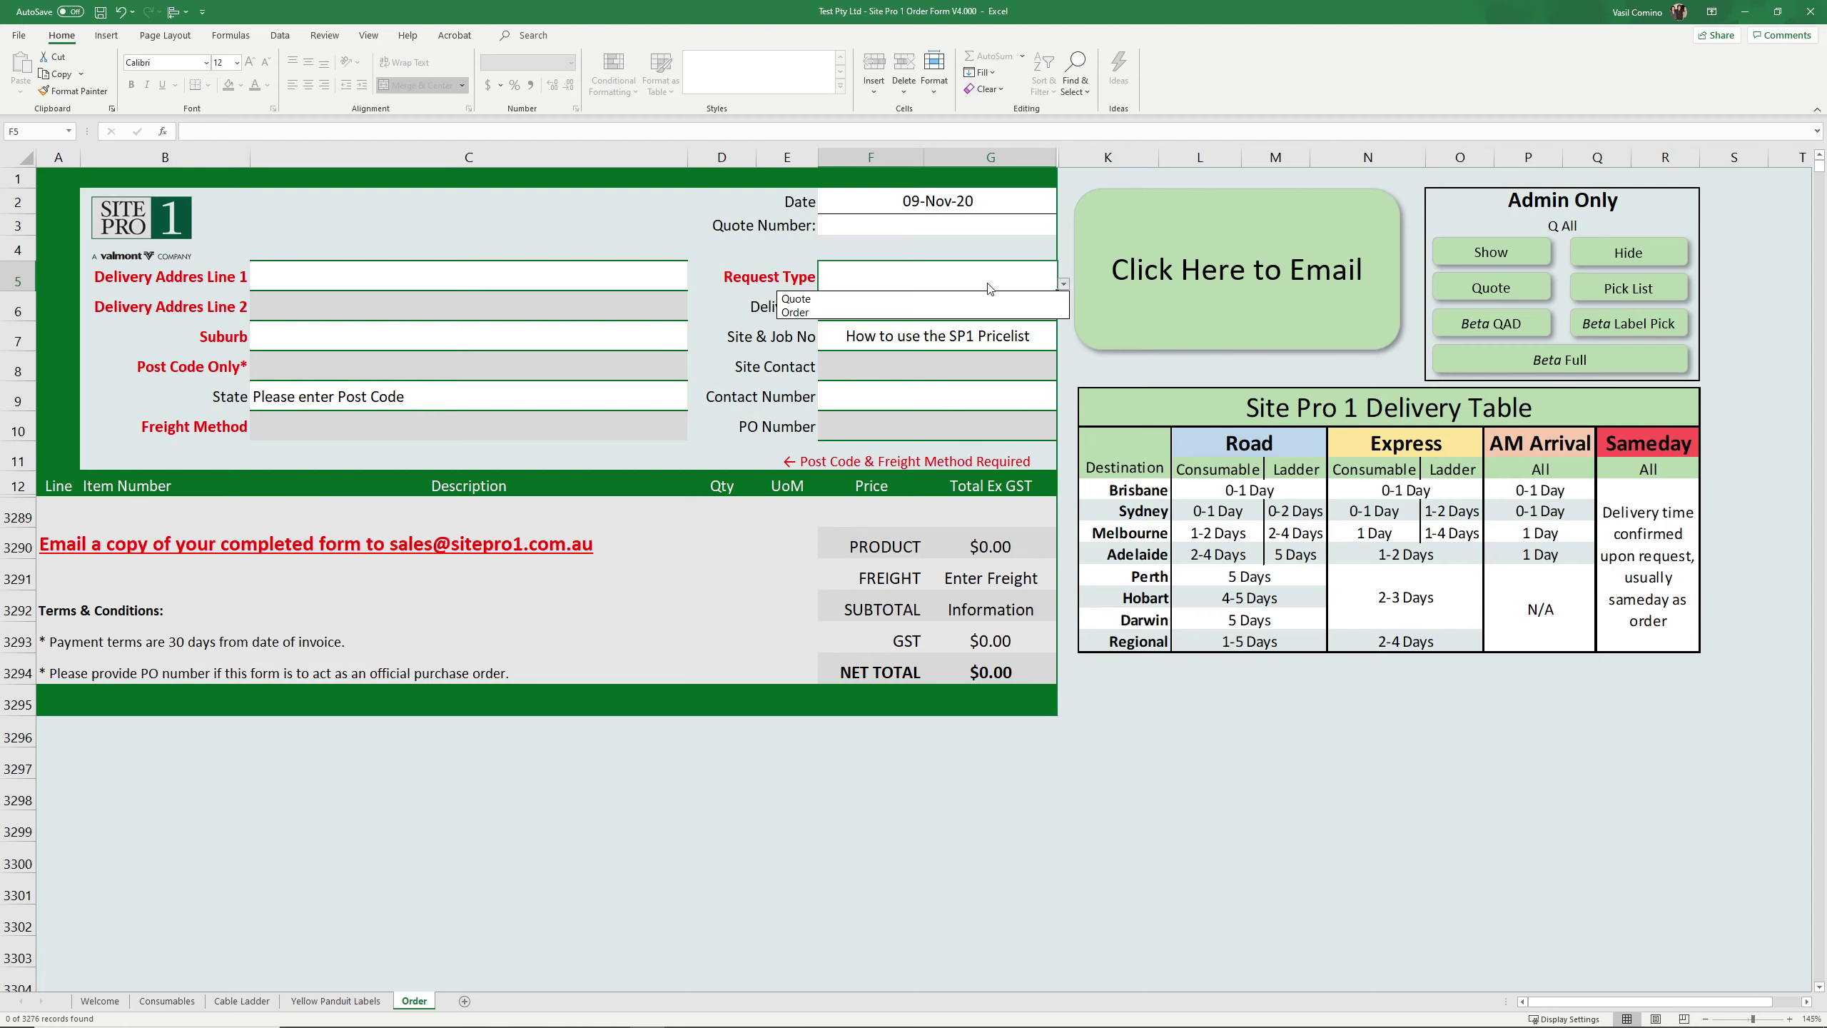
# Choose Quote as the Request Type from the F5 dropdown.
pyautogui.click(917, 299)
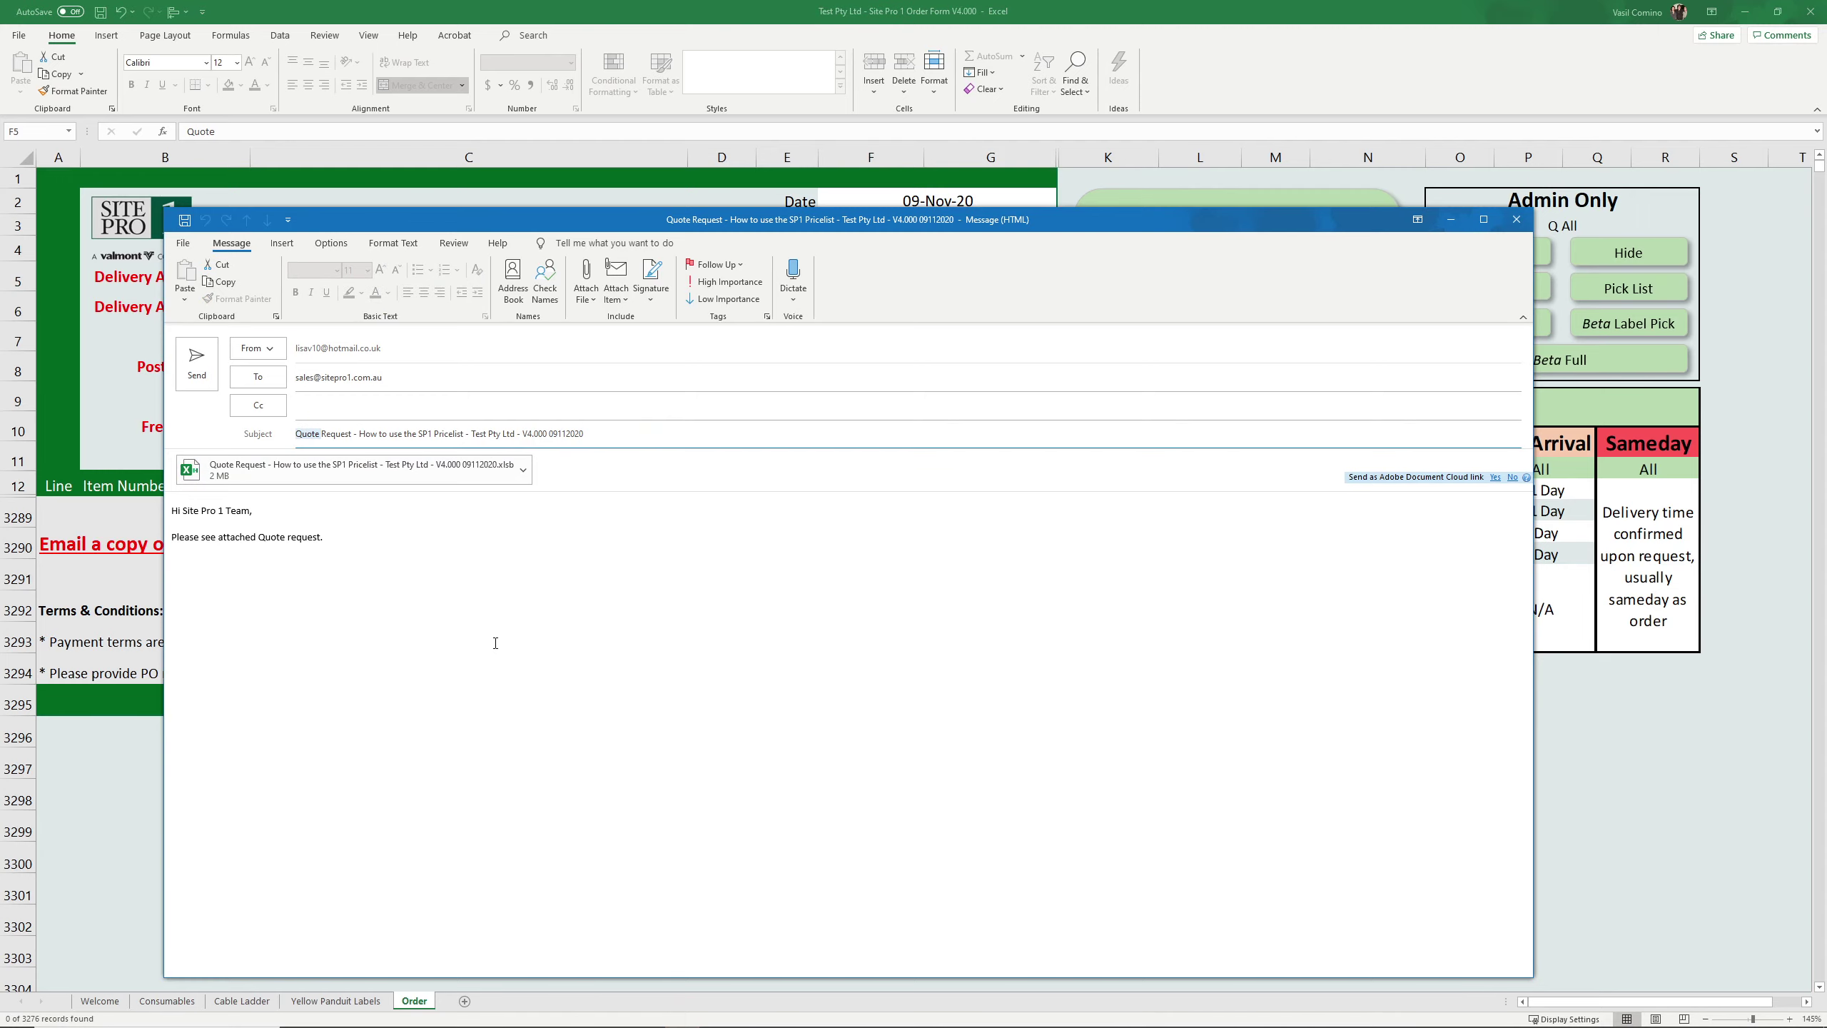
pyautogui.hotkey('alt', 's')
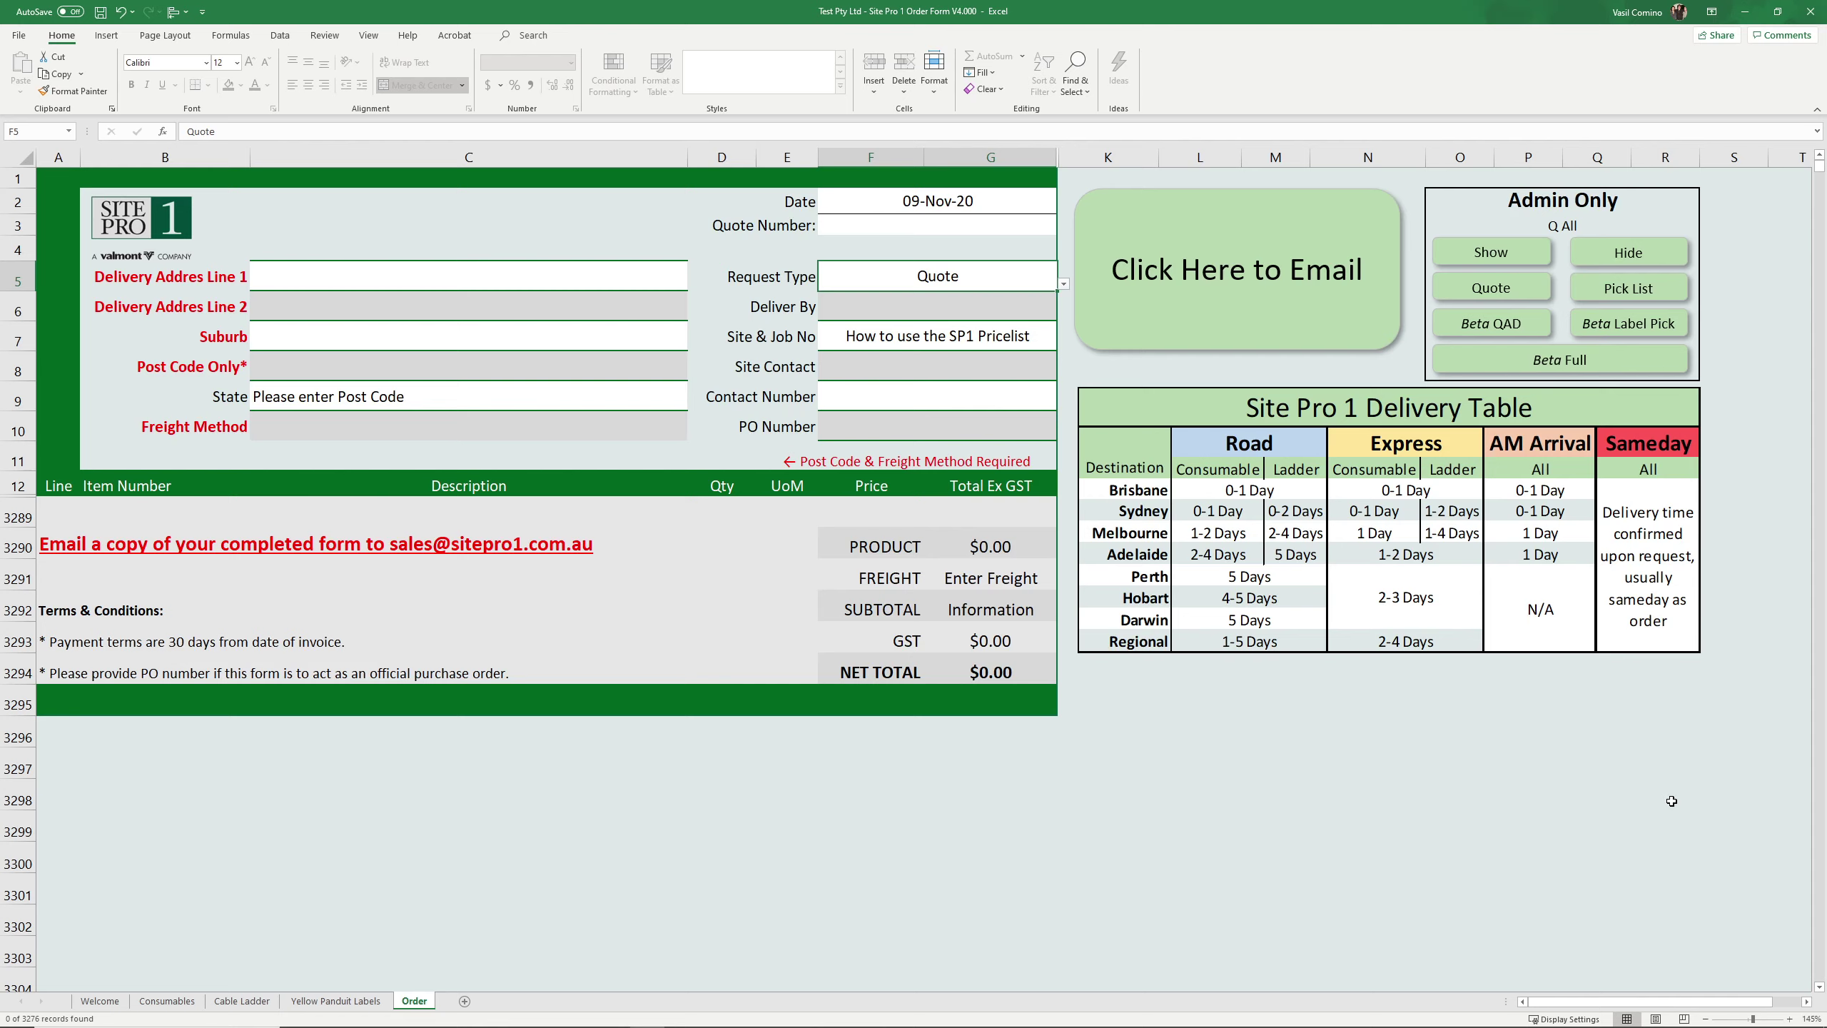